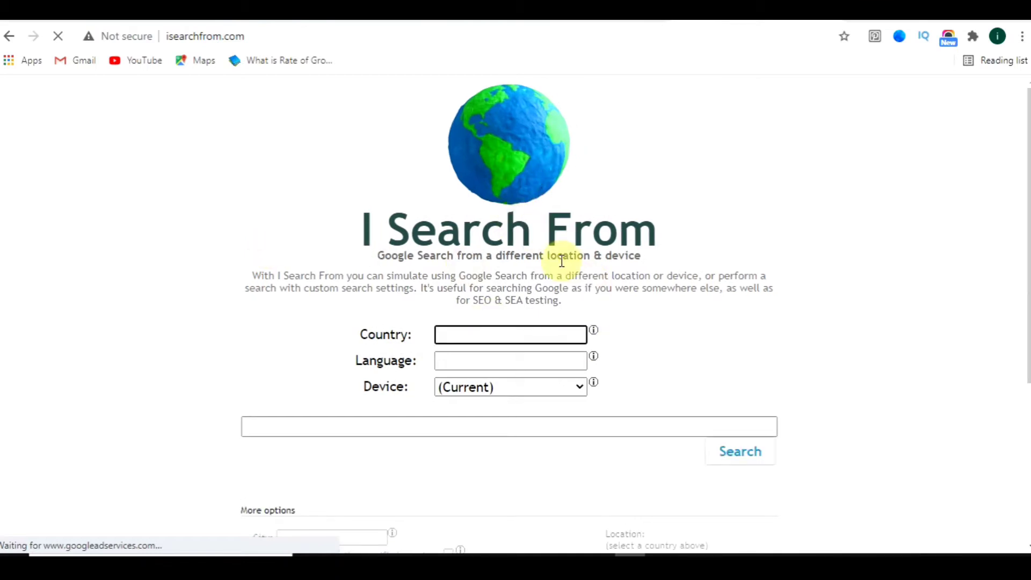
- Set the search location to United States, language English, keeping the current device
scroll(559, 258, "down", 1)
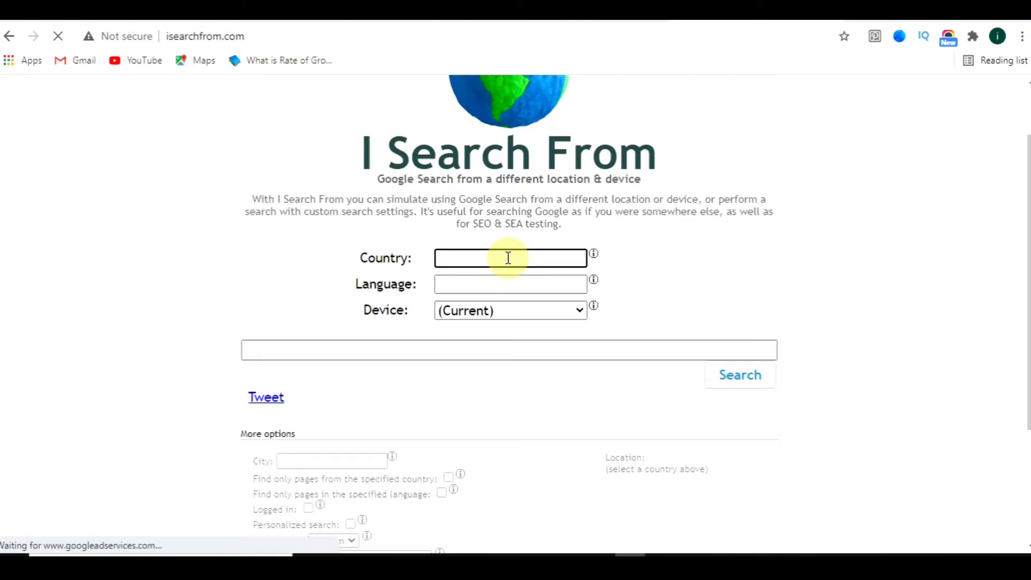
type("uni")
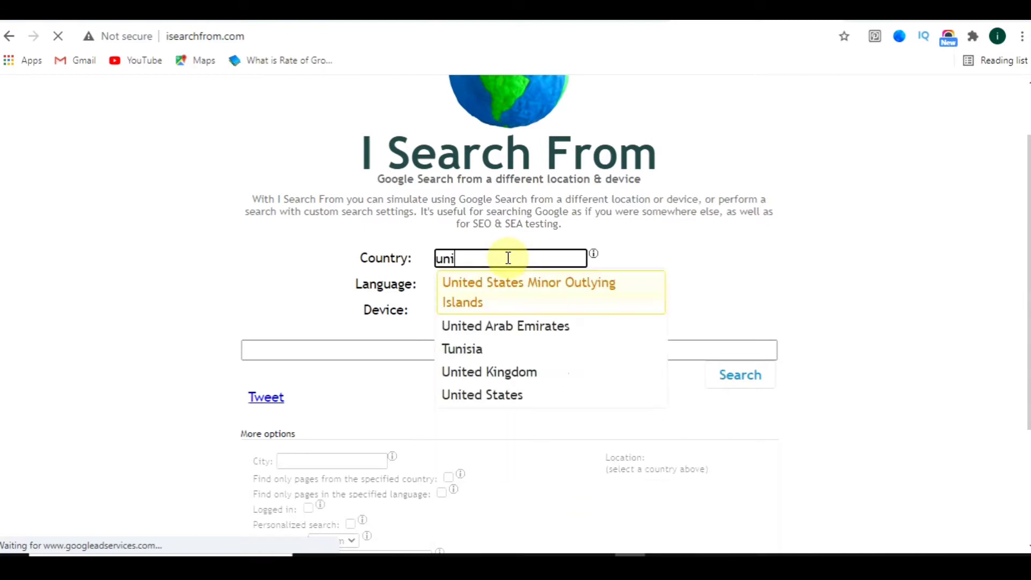
left_click(506, 375)
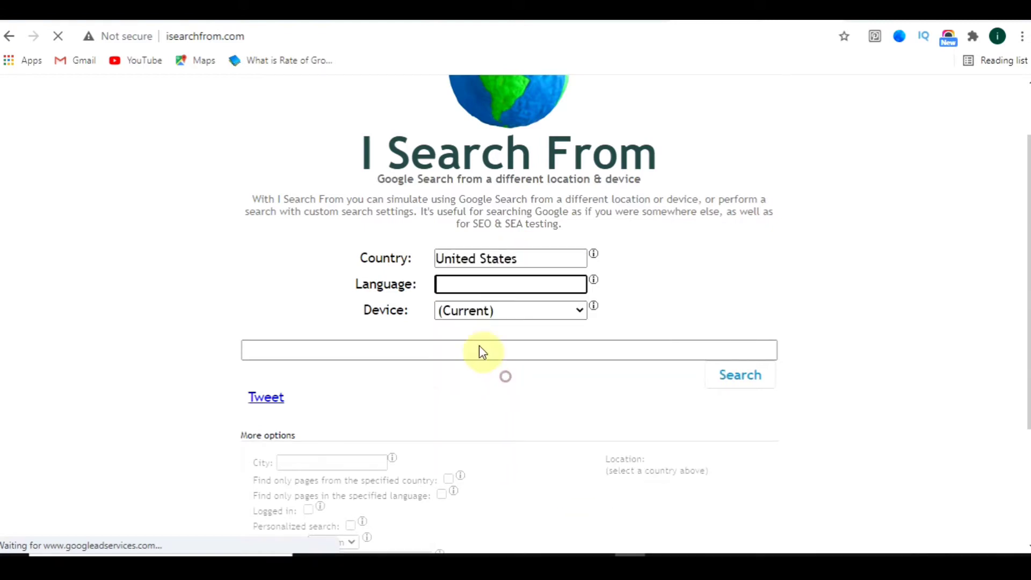
left_click(489, 286)
type("En")
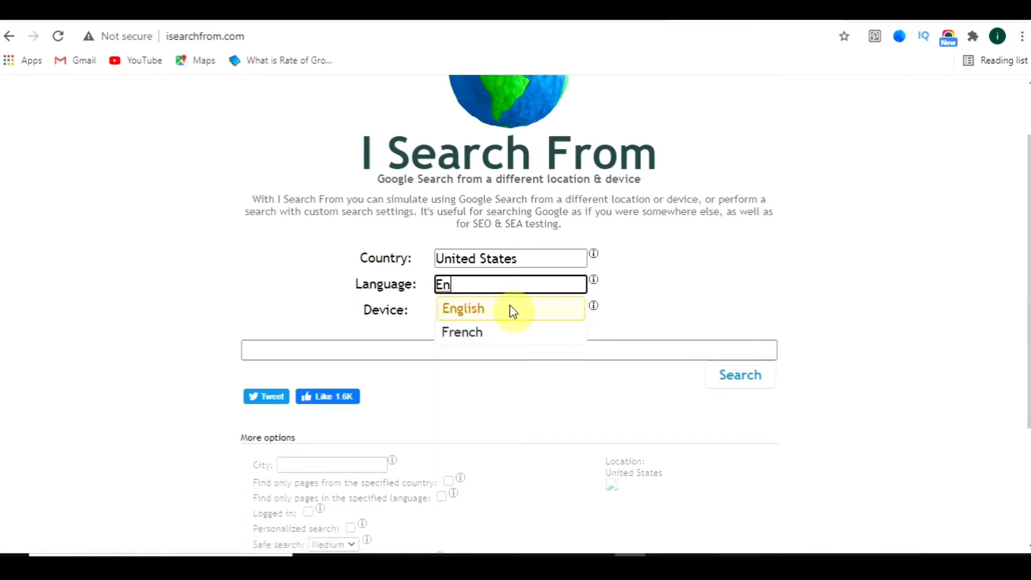
left_click(510, 309)
left_click(478, 311)
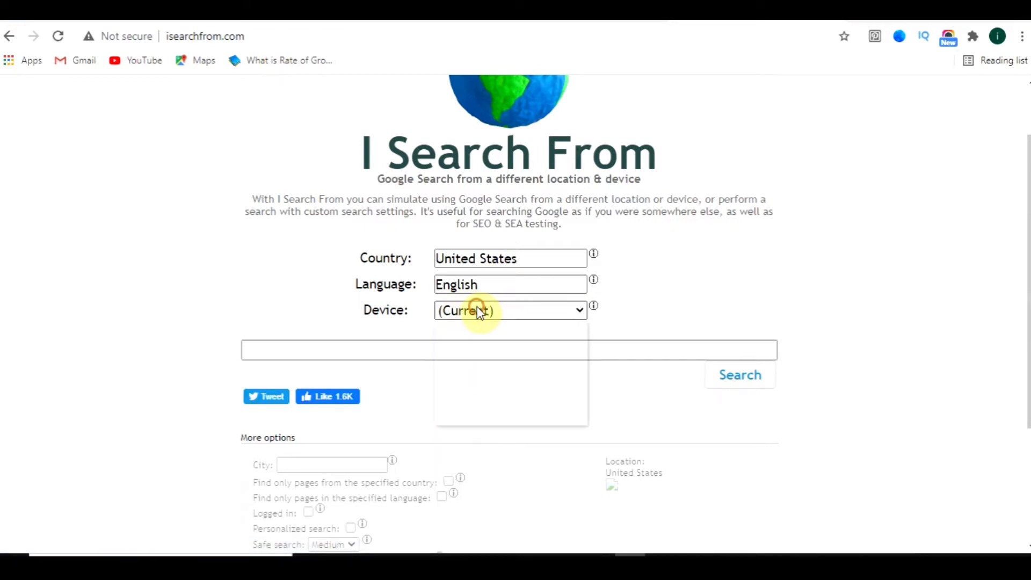
left_click(686, 301)
- Search Google for 'steel bite pro'
left_click(397, 350)
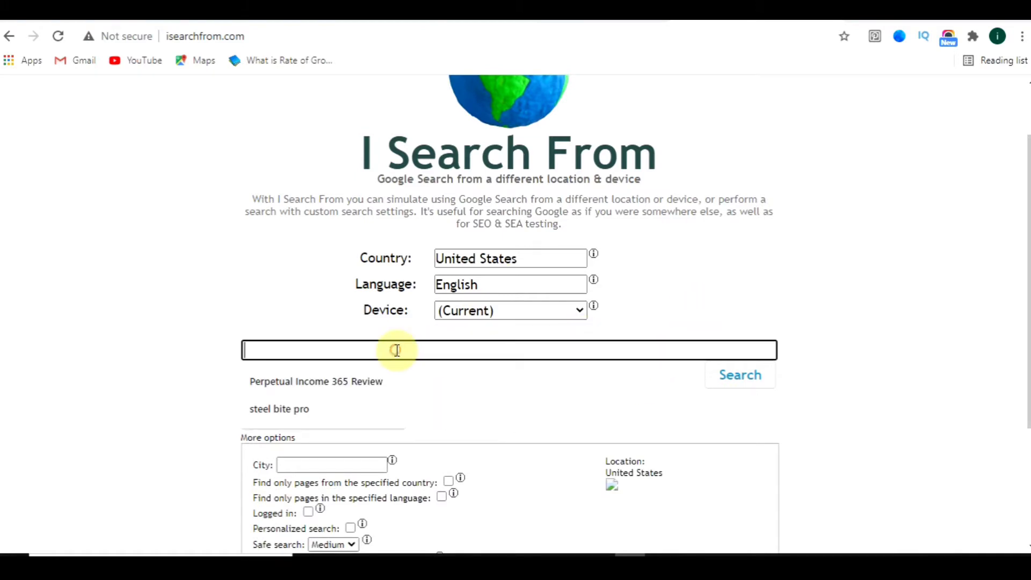
type("ste")
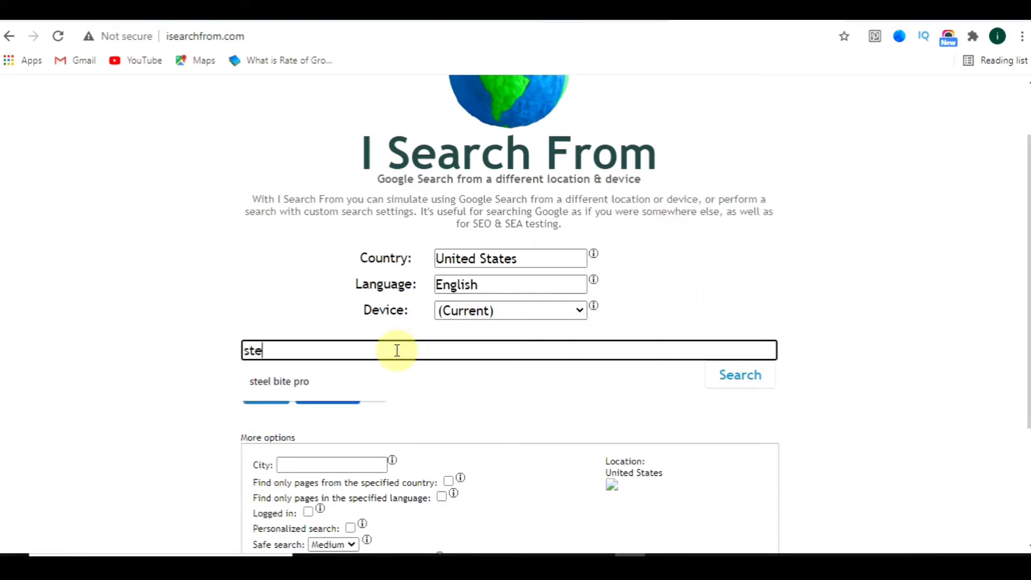
type("el bite pro")
left_click(371, 380)
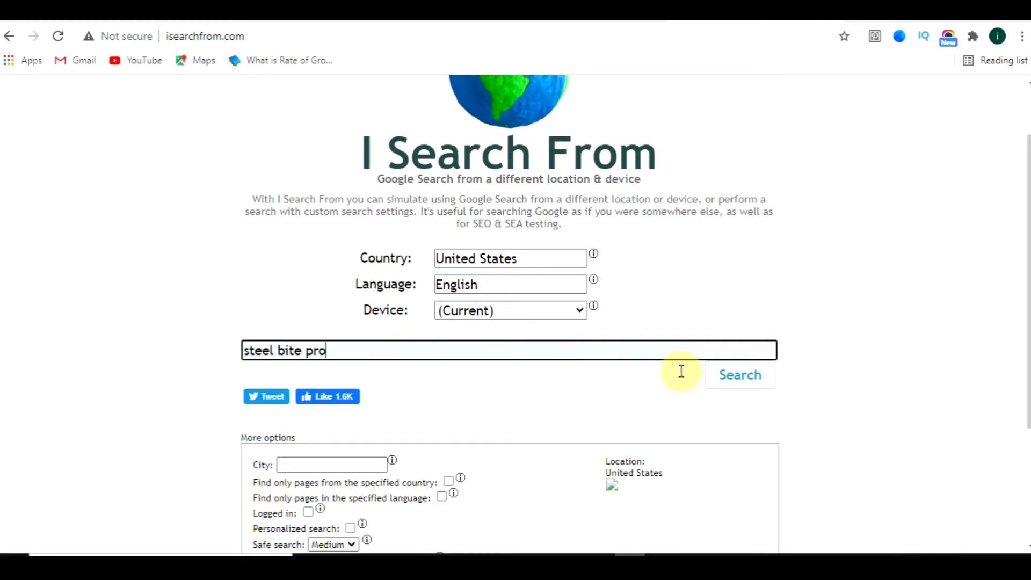
left_click(761, 377)
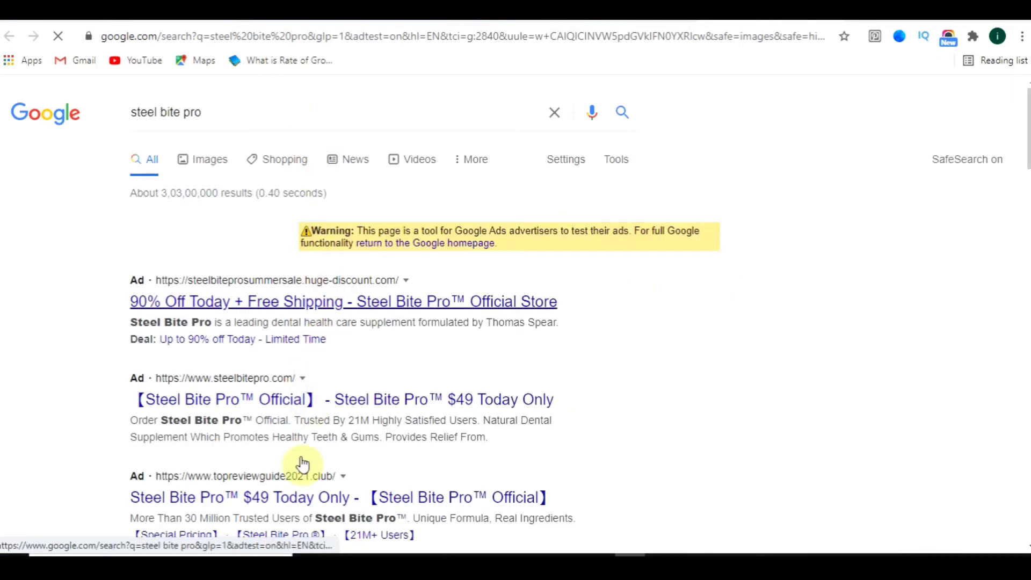
- Look over the steel bite pro ads and open the top 90% Off Today store ad
scroll(299, 486, "down", 3)
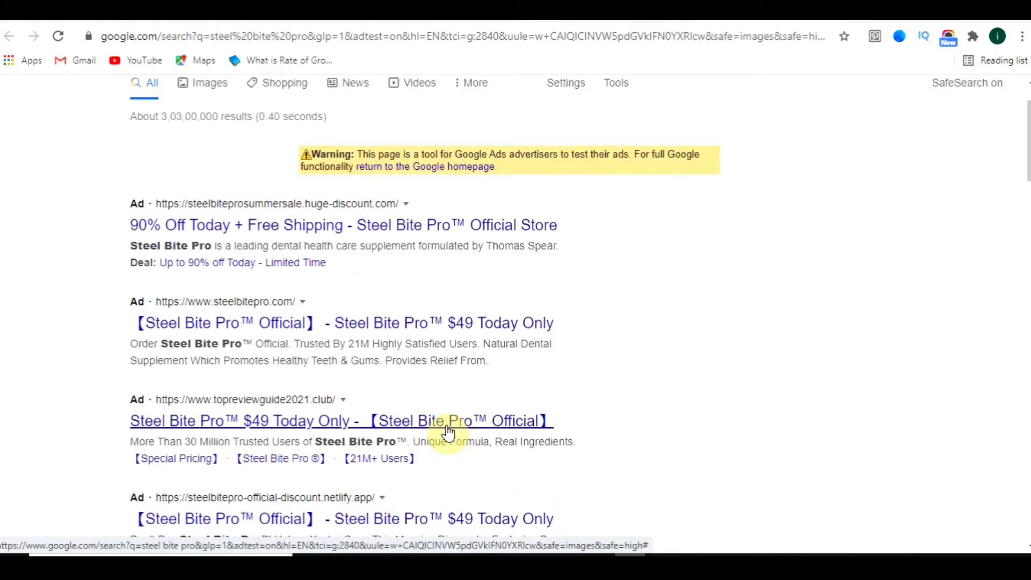
scroll(449, 430, "up", 2)
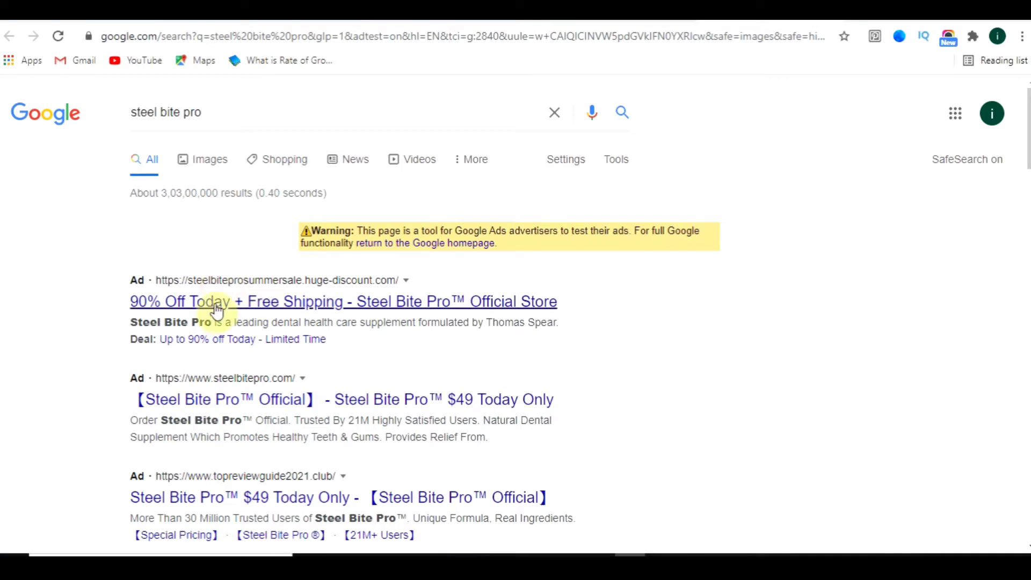
left_click_drag(400, 279, 142, 278)
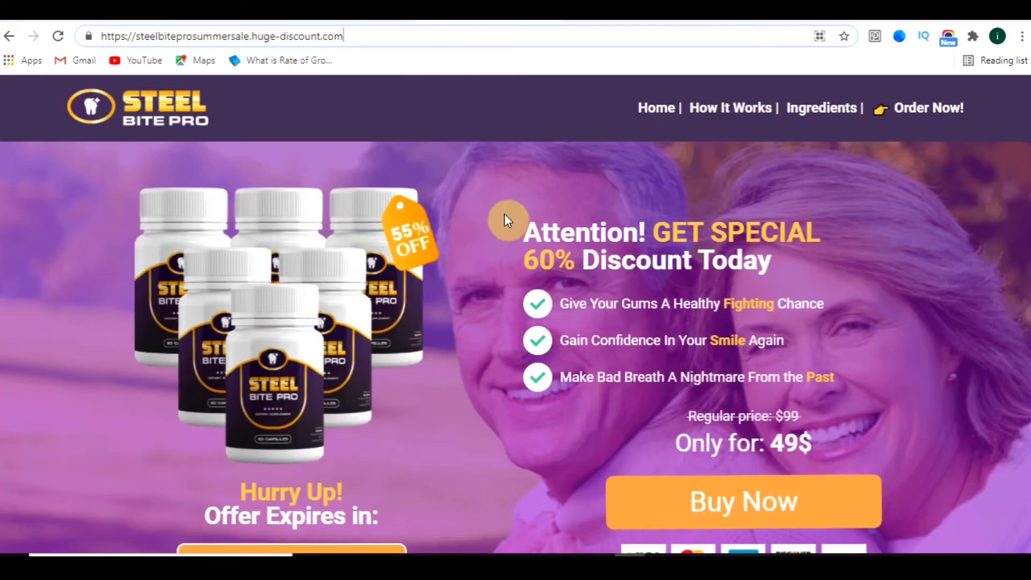
- Scroll through the Steel Bite Pro sales page and back to the top
scroll(504, 213, "down", 1)
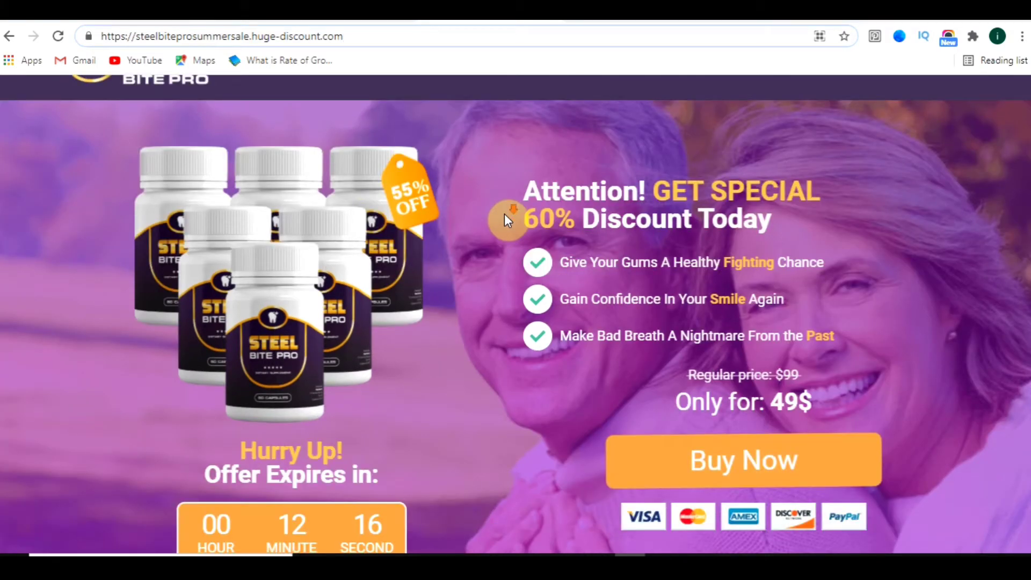
scroll(504, 213, "down", 15)
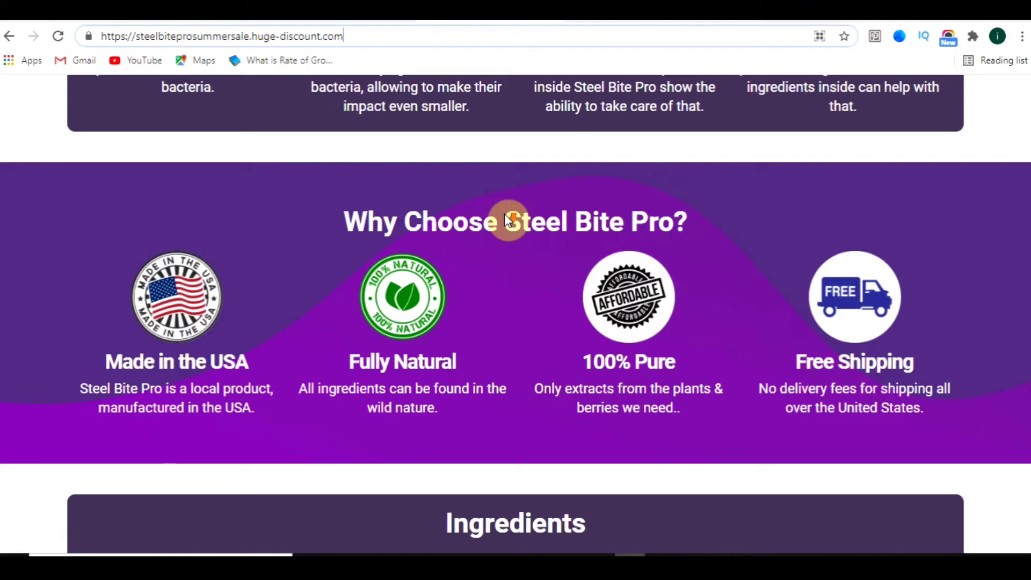
scroll(504, 214, "down", 5)
scroll(504, 213, "down", 4)
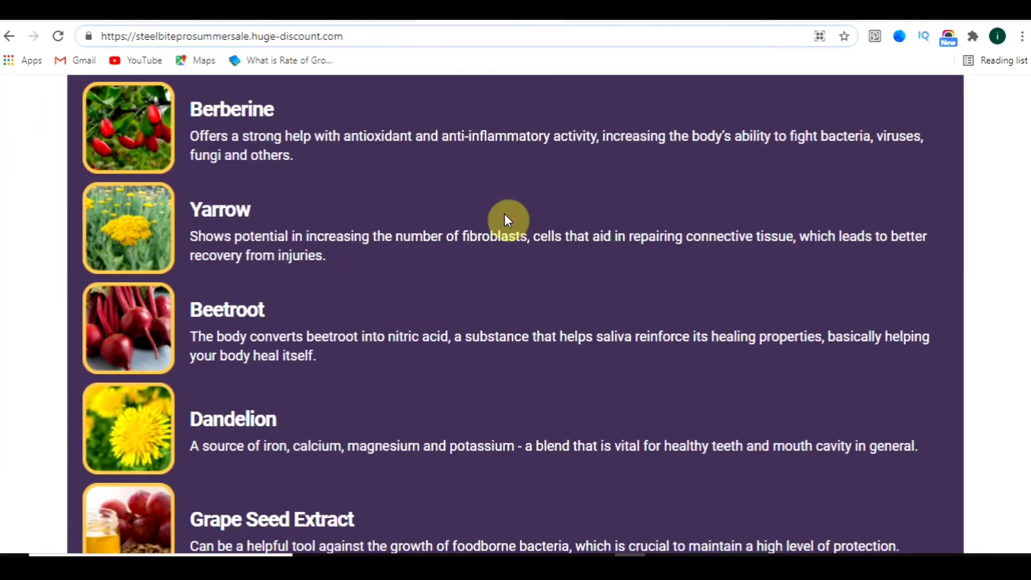
scroll(504, 214, "down", 8)
scroll(504, 213, "down", 20)
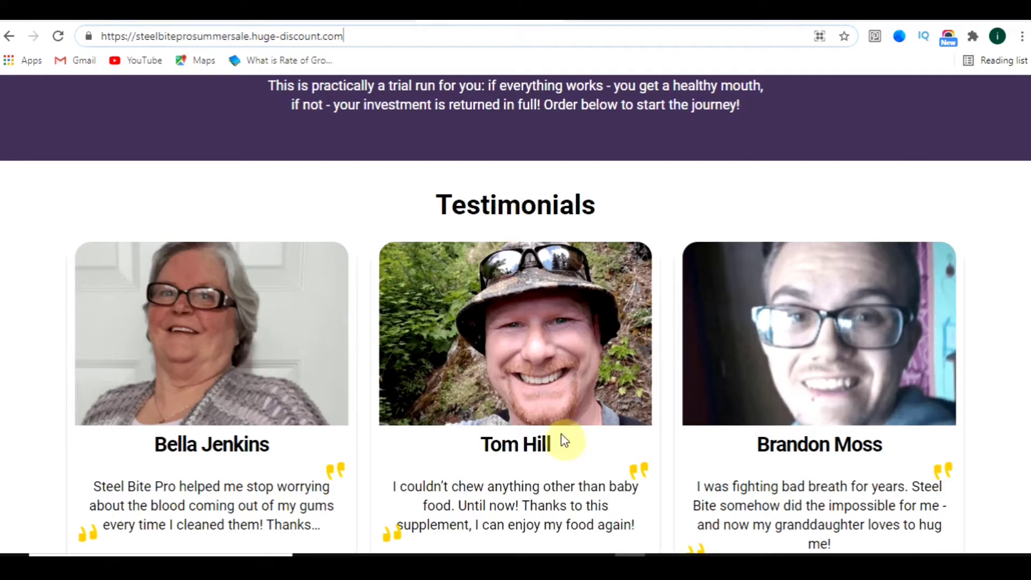
scroll(601, 290, "down", 9)
scroll(491, 411, "down", 10)
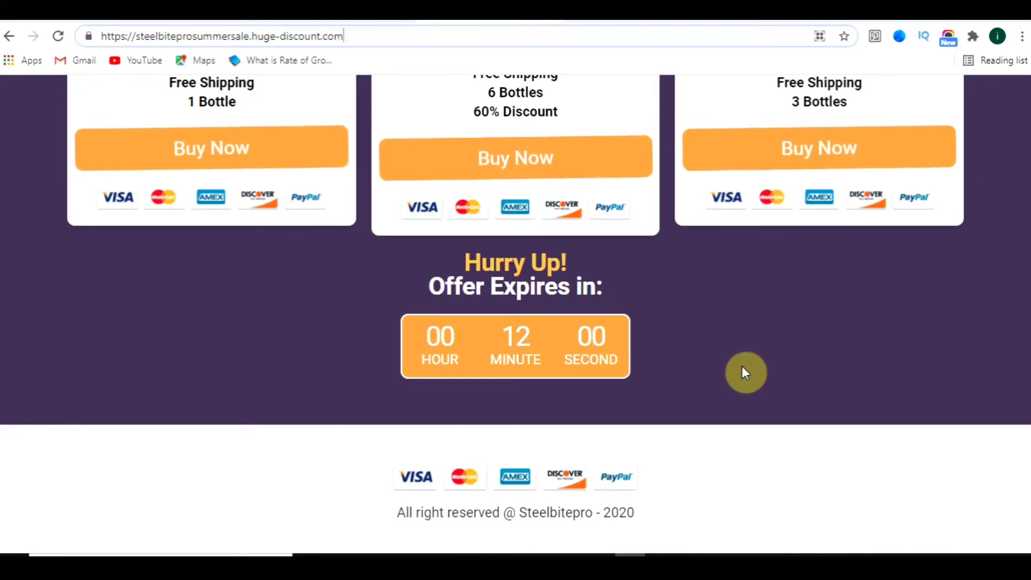
scroll(743, 370, "up", 3)
scroll(744, 372, "up", 8)
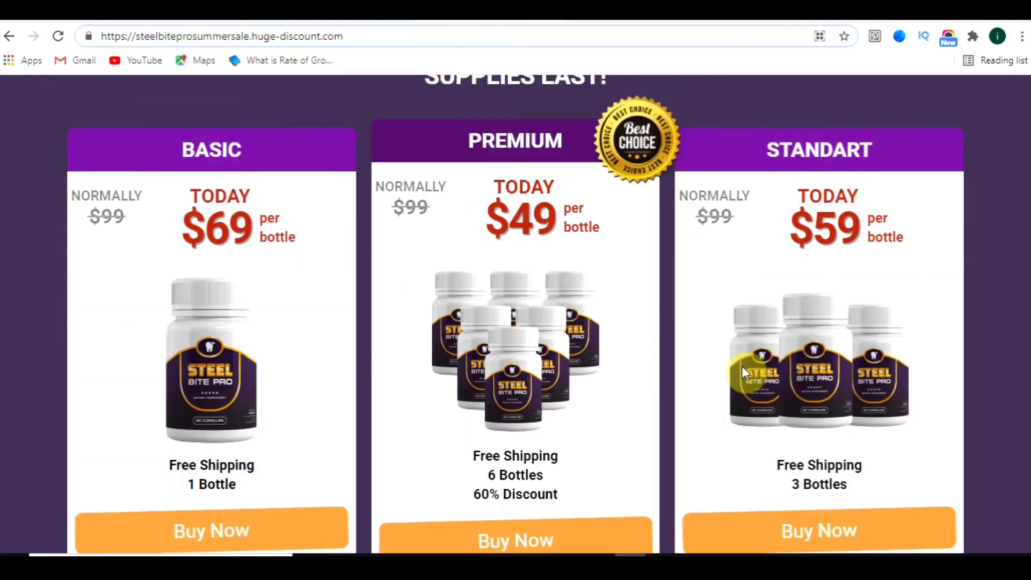
scroll(743, 369, "up", 4)
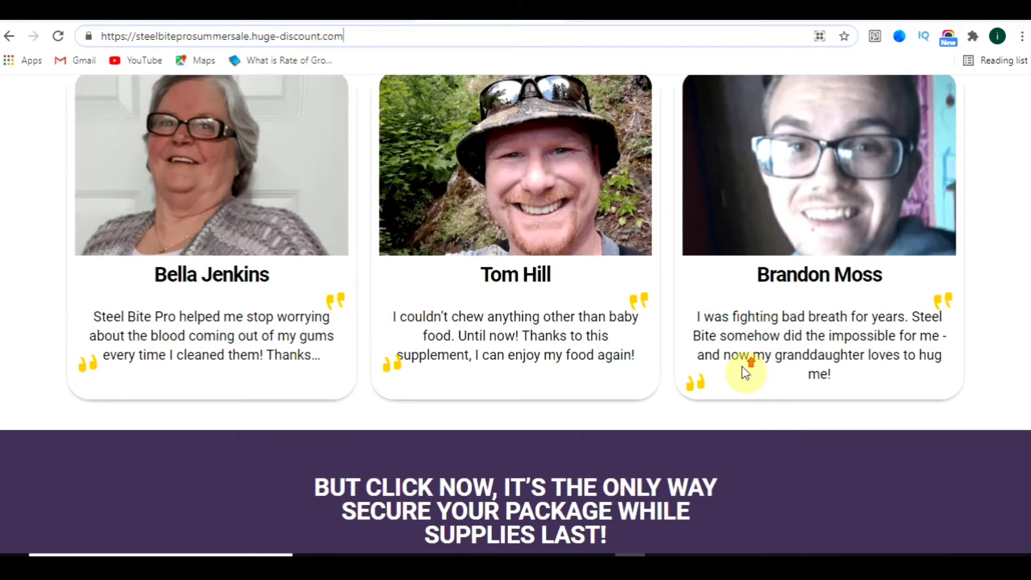
scroll(745, 371, "up", 15)
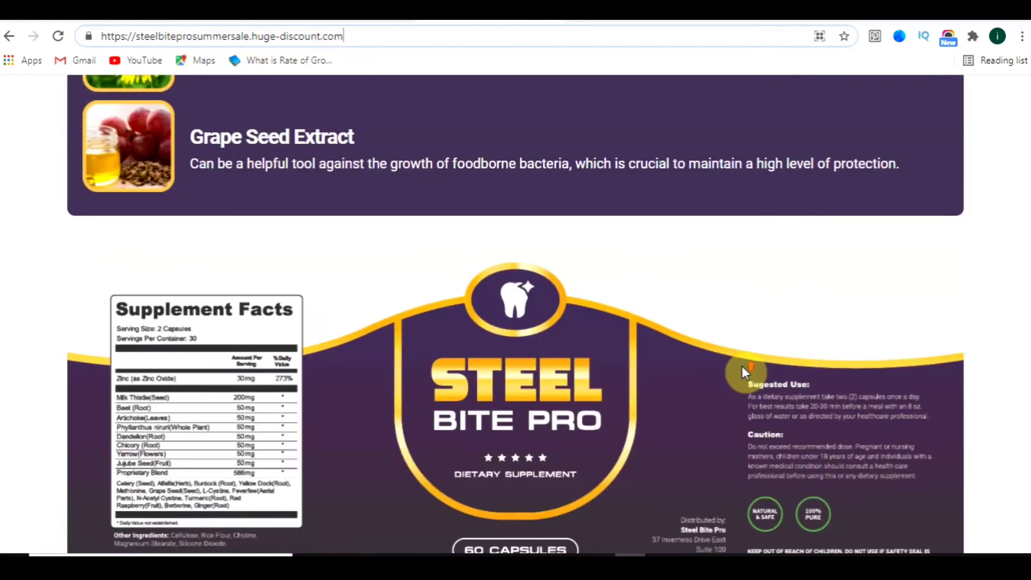
scroll(743, 370, "up", 12)
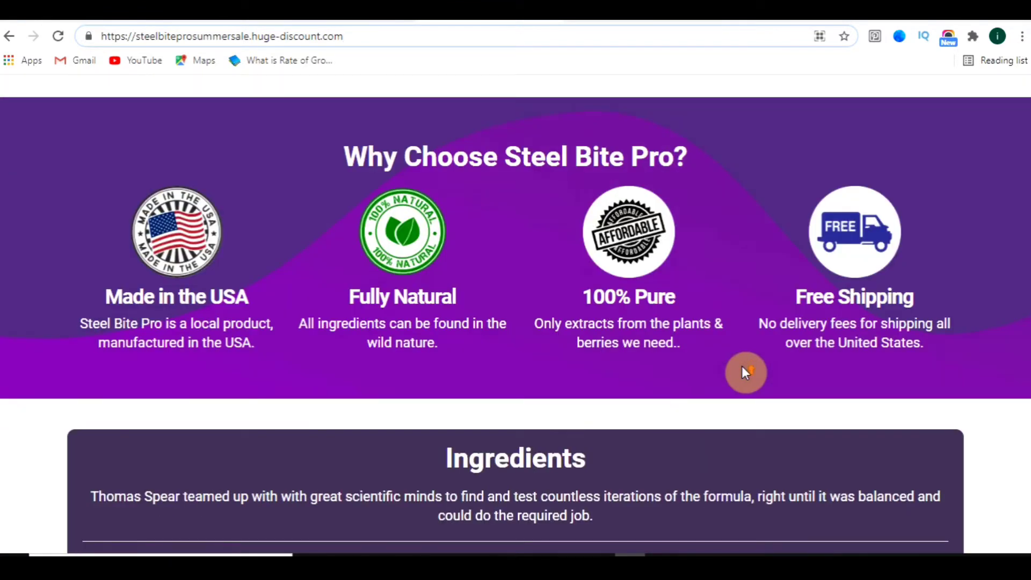
scroll(742, 370, "up", 4)
scroll(743, 371, "up", 11)
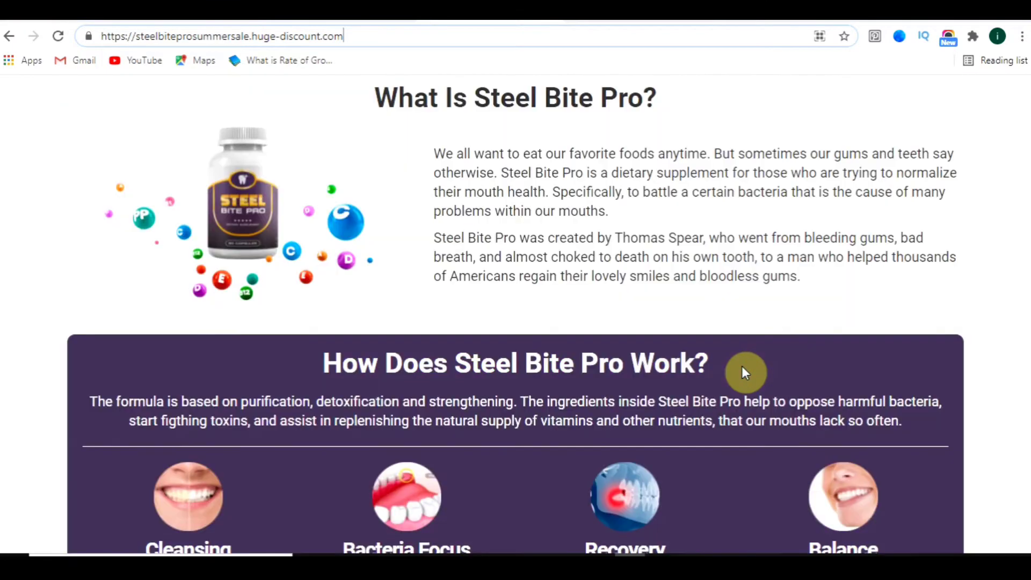
scroll(556, 388, "up", 7)
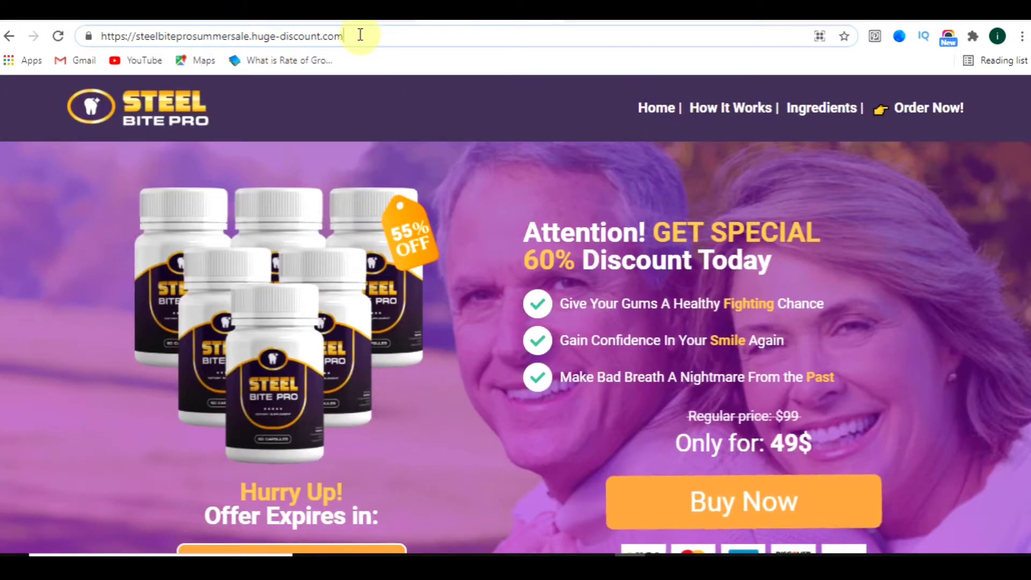
- Copy the sales page's web address from the address bar
left_click_drag(361, 38, 101, 31)
right_click(117, 30)
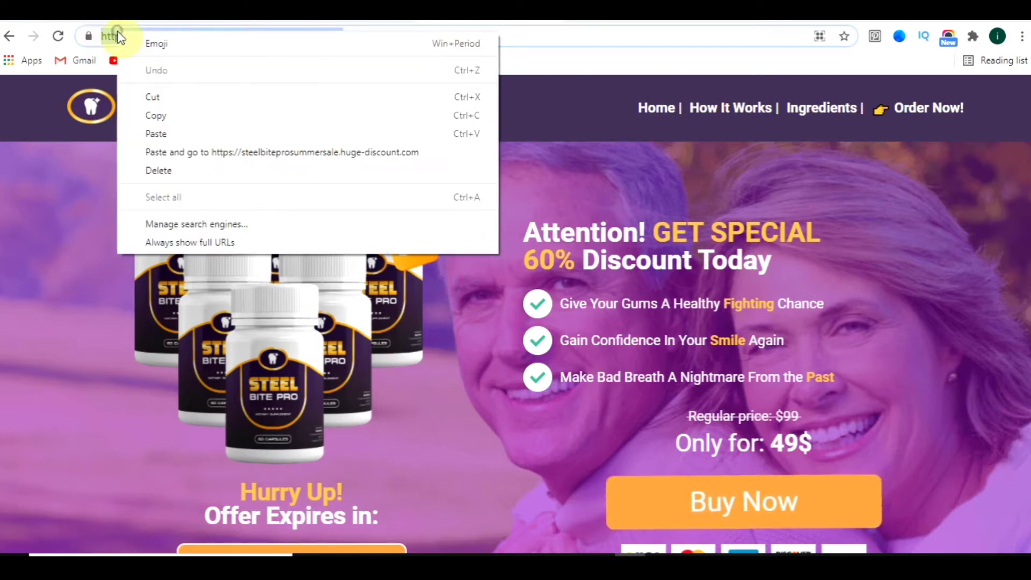
left_click(157, 115)
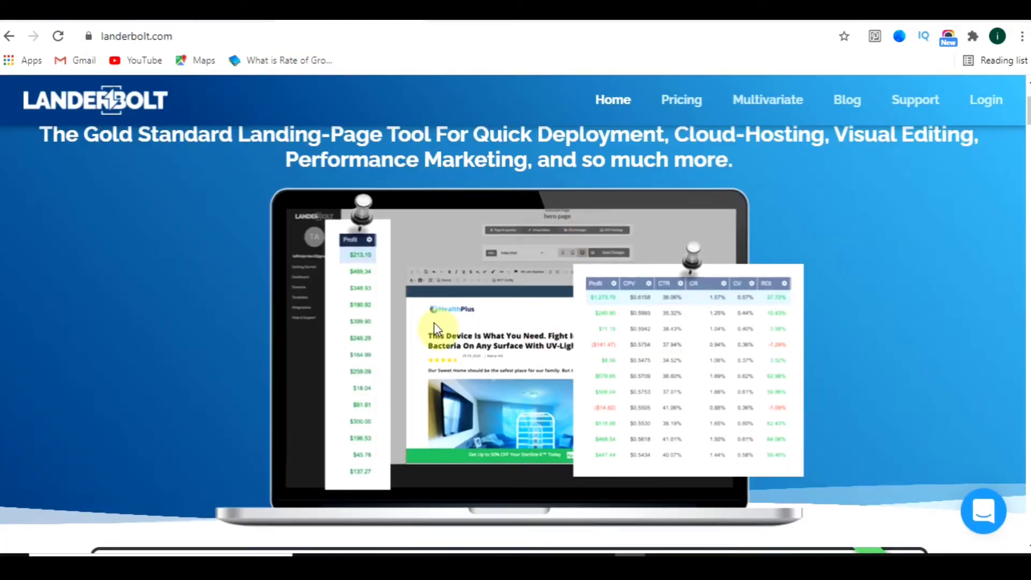
- Review the LanderBolt plan features: Free Domain, Unlimited Traffic, Universal Page Importer, 10.000 Landing Pages
scroll(496, 302, "up", 3)
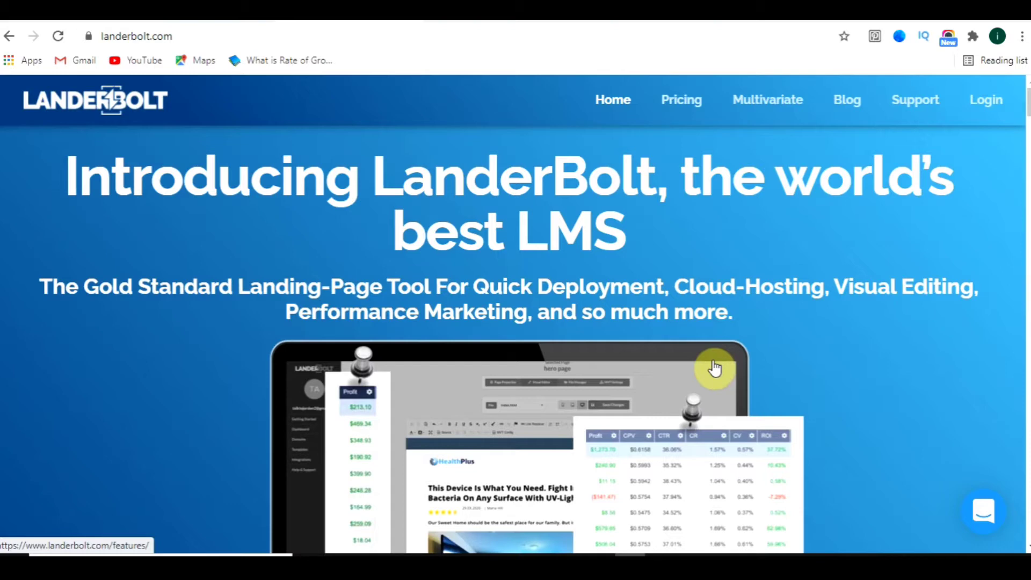
scroll(714, 368, "down", 6)
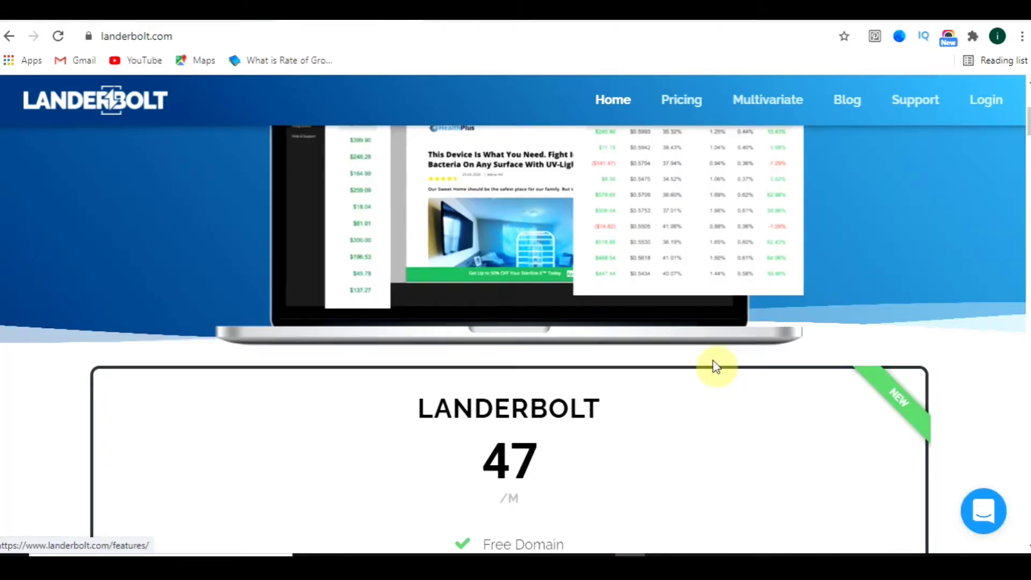
scroll(593, 276, "down", 4)
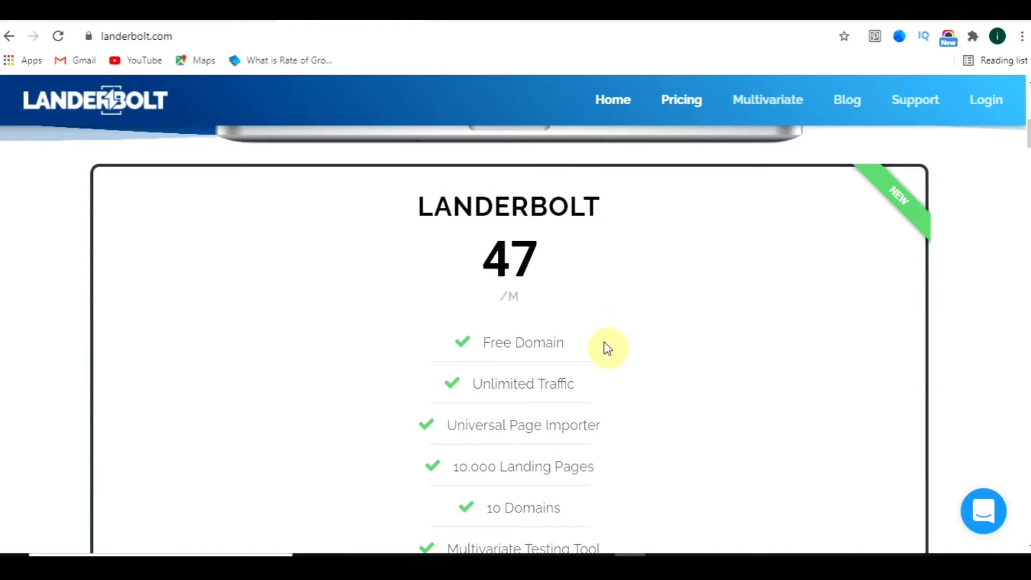
scroll(603, 346, "down", 1)
left_click_drag(482, 266, 591, 273)
left_click(591, 274)
left_click_drag(478, 311, 607, 315)
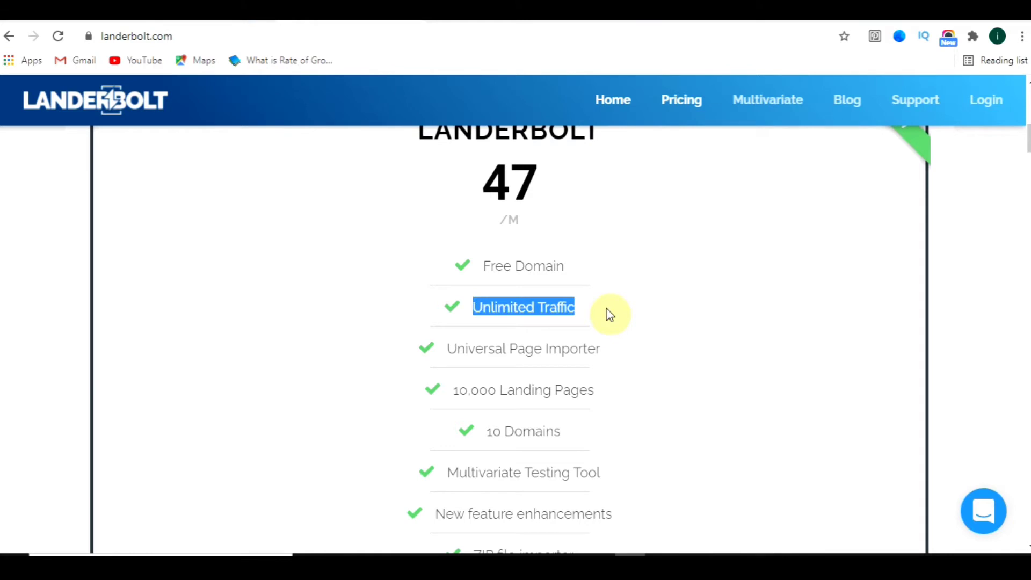
left_click_drag(439, 354, 647, 361)
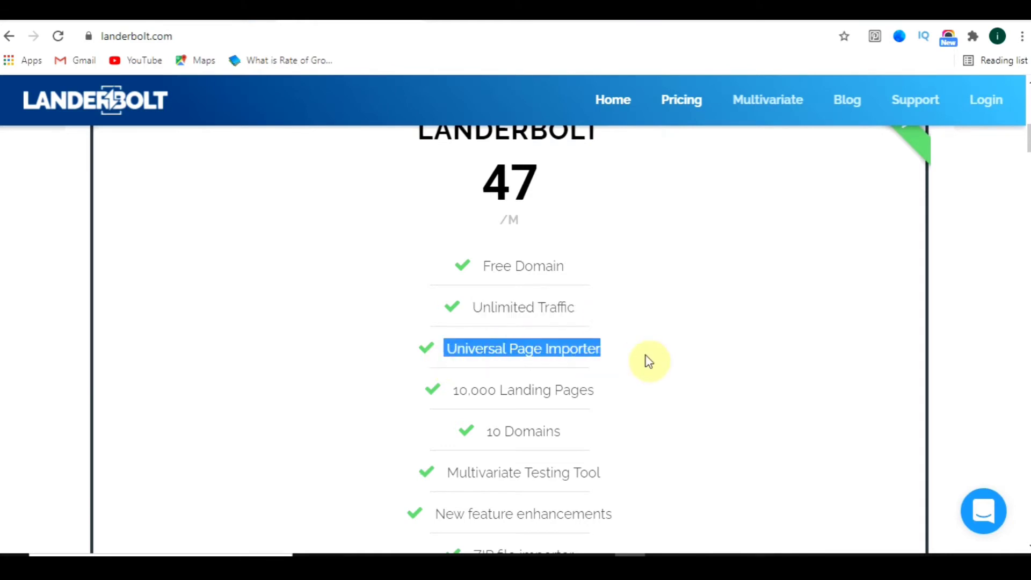
left_click_drag(451, 396, 605, 400)
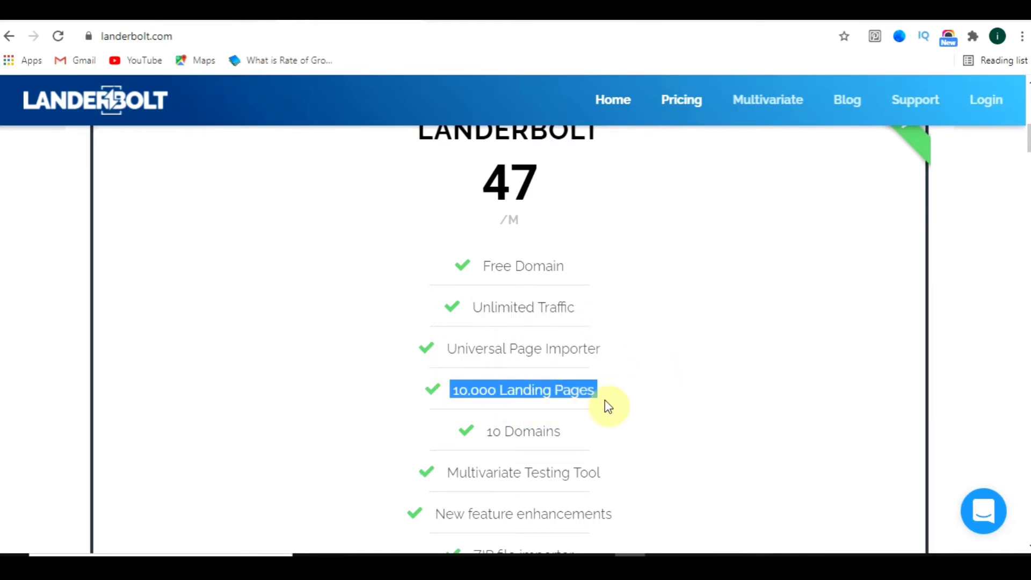
scroll(530, 350, "down", 3)
left_click(654, 275)
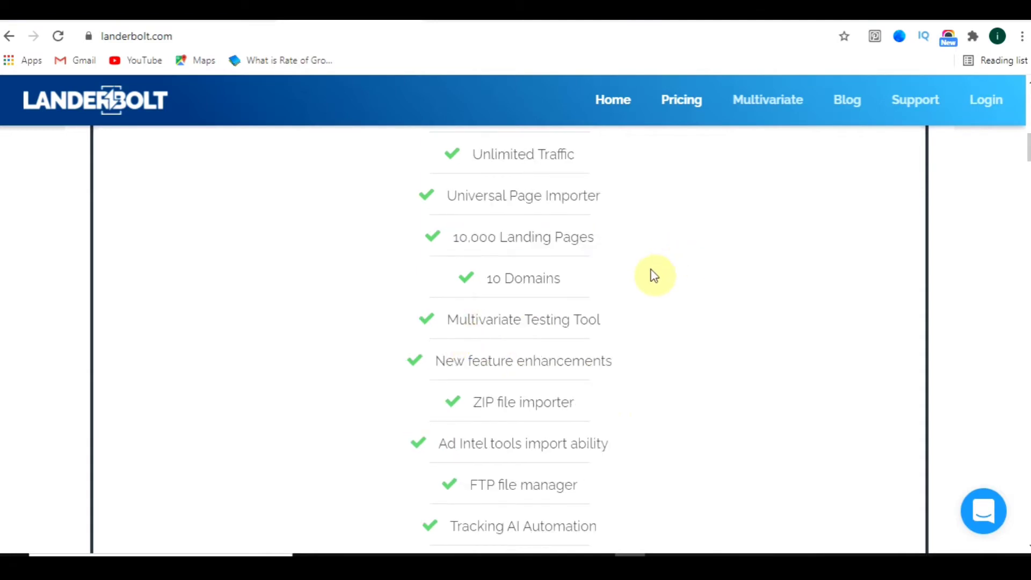
- Sign up for the 47/M LanderBolt plan
scroll(536, 338, "down", 3)
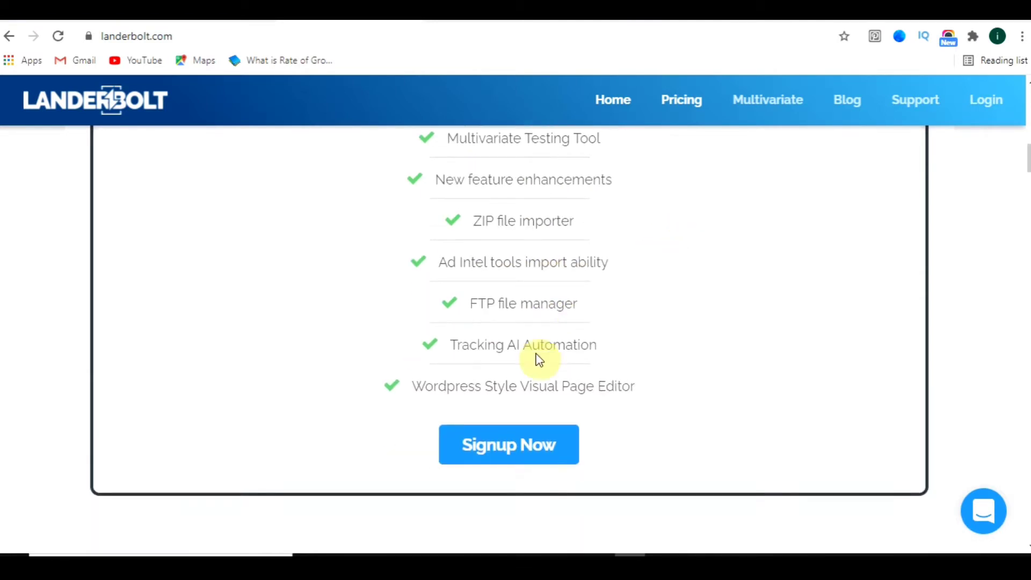
scroll(539, 359, "down", 1)
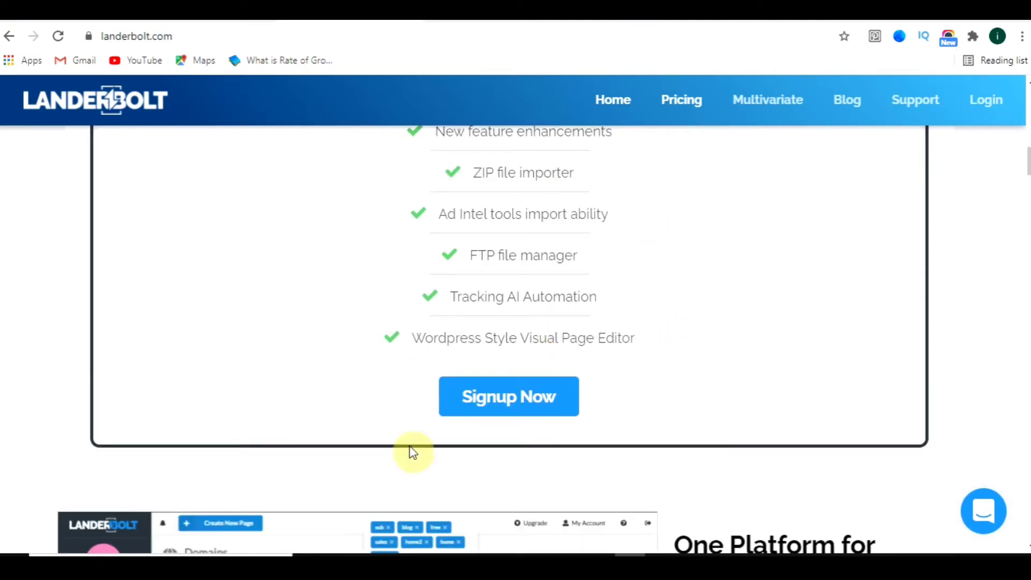
left_click(530, 403)
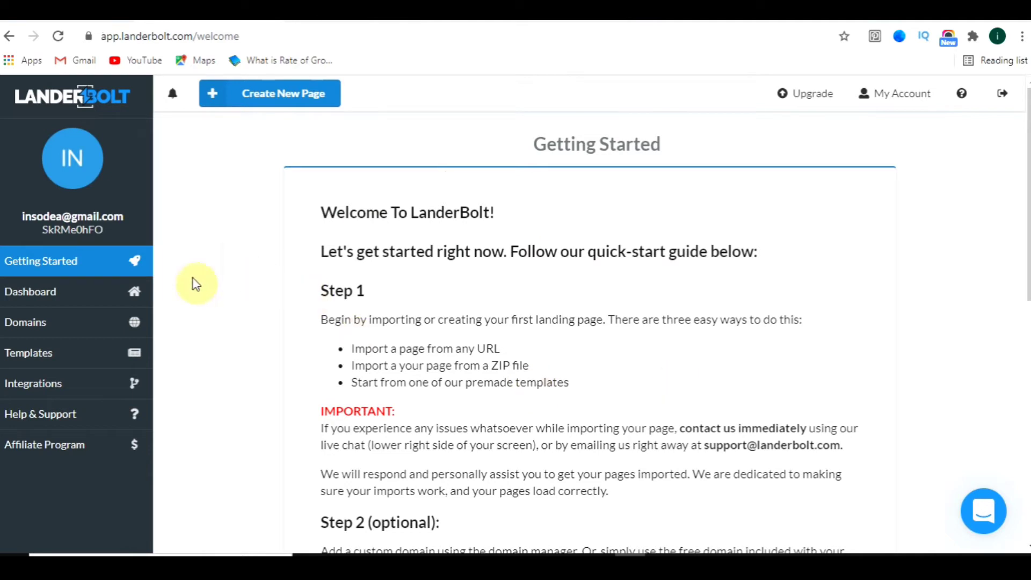
- Start a new page with Import From URL on the Getting Started page
scroll(540, 376, "down", 3)
scroll(541, 374, "down", 7)
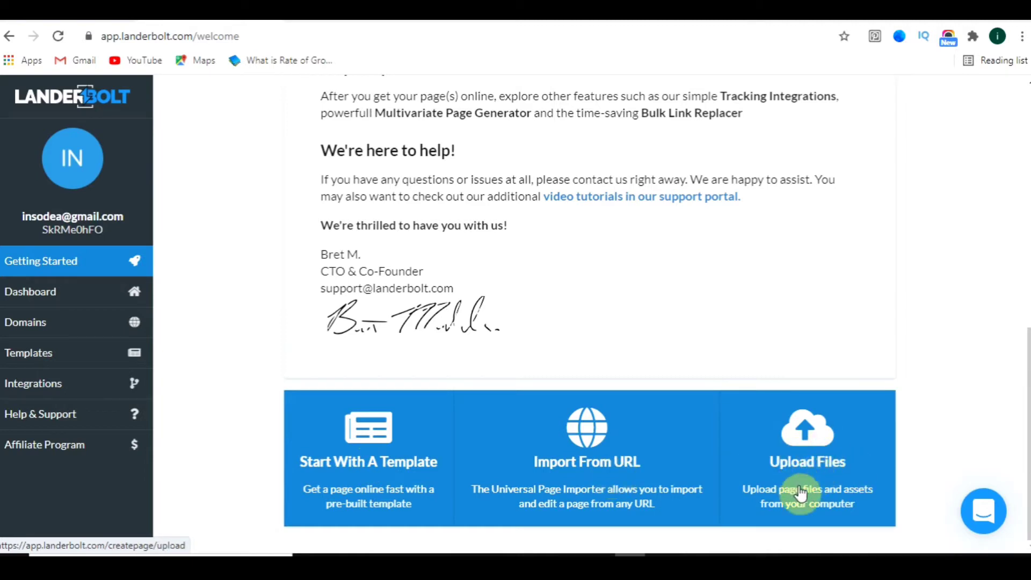
left_click(585, 486)
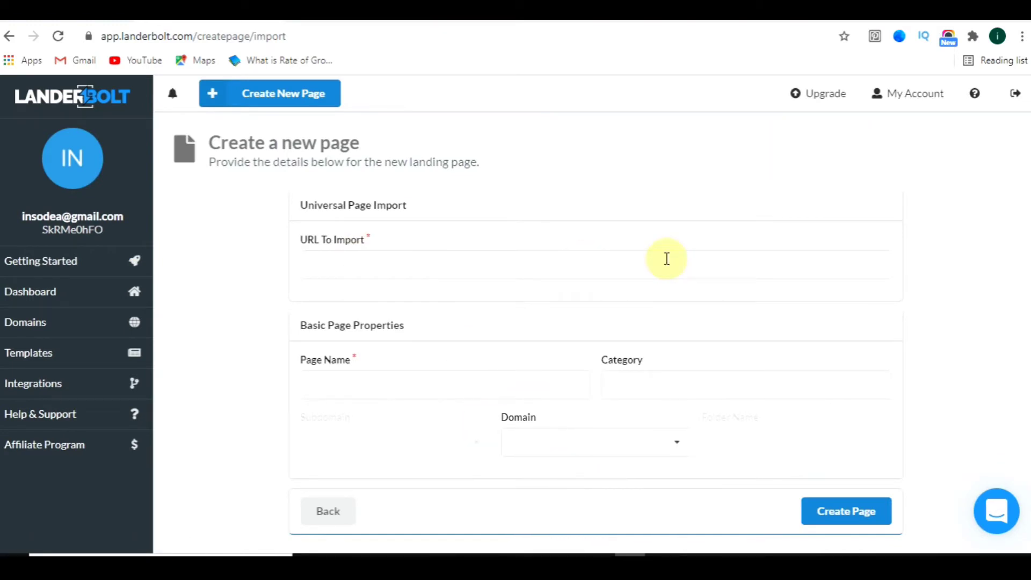
- Fill URL To Import with the Steel Bite Pro sale page address
left_click(391, 260)
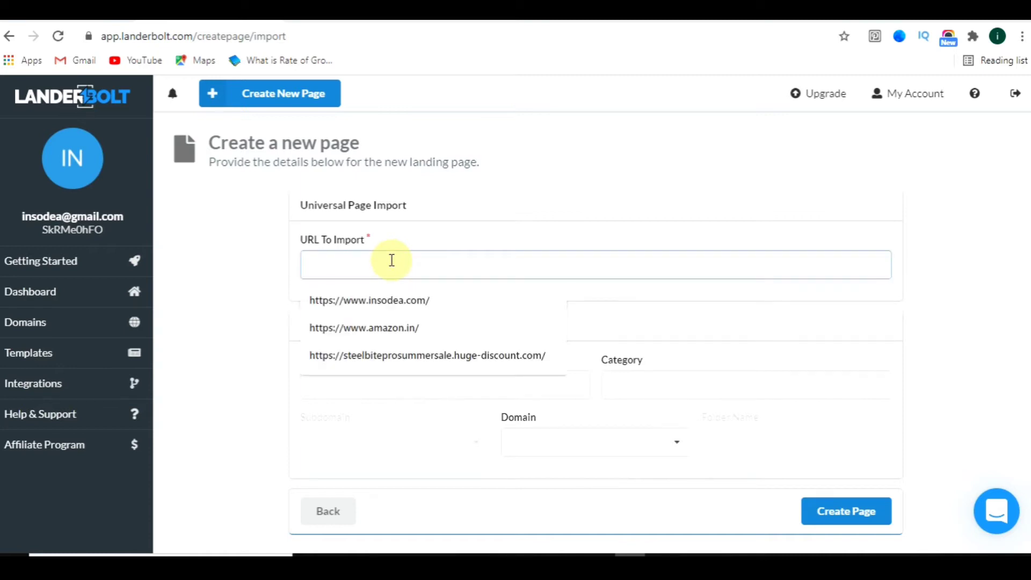
key("Down")
key("Down")
key("Down")
key("Return")
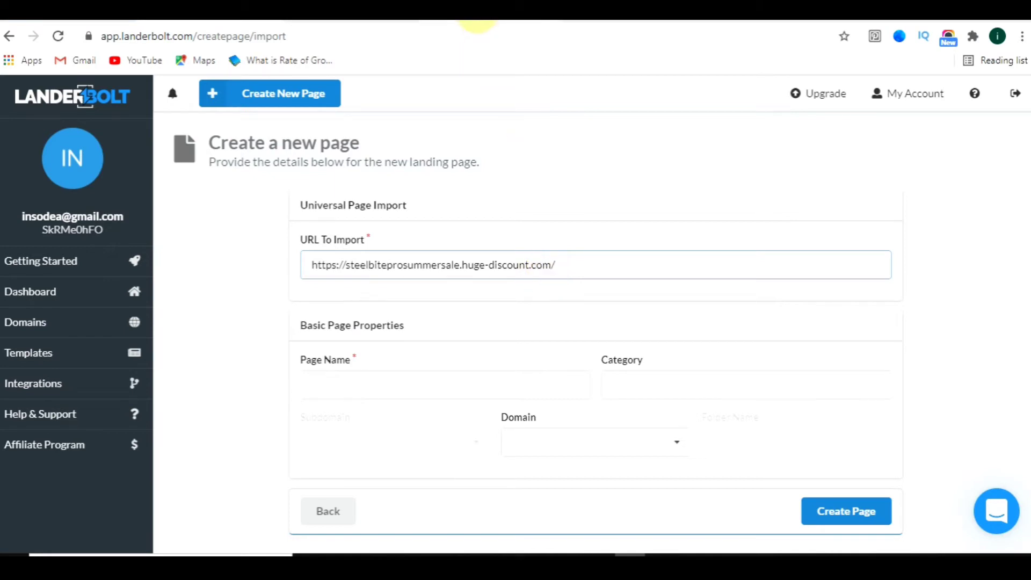
left_click(472, 16)
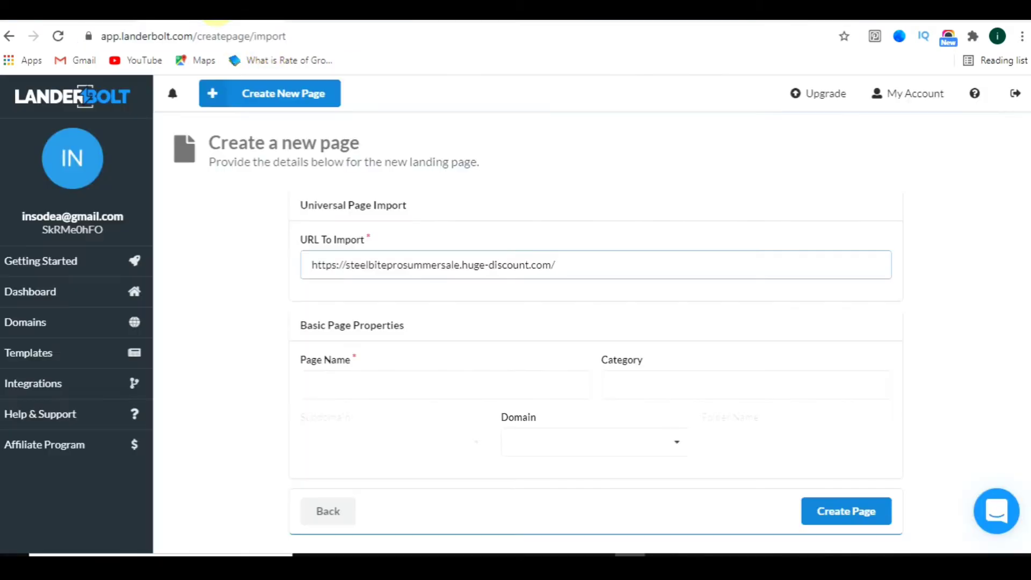
left_click(215, 15)
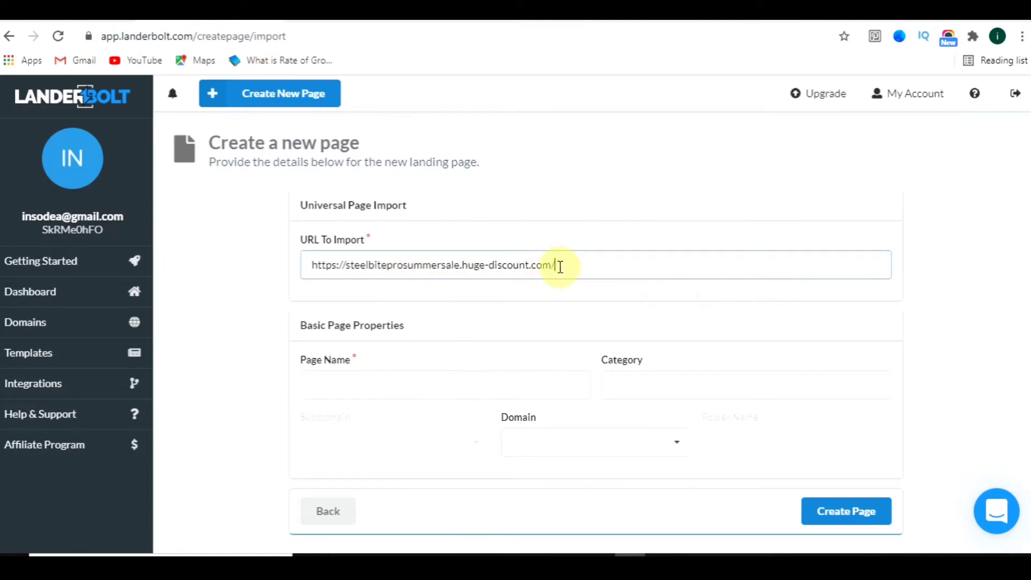
- Name the page SteelBitePro-BestLandingPAge
left_click(366, 380)
type("SteelBitePro-BestLand")
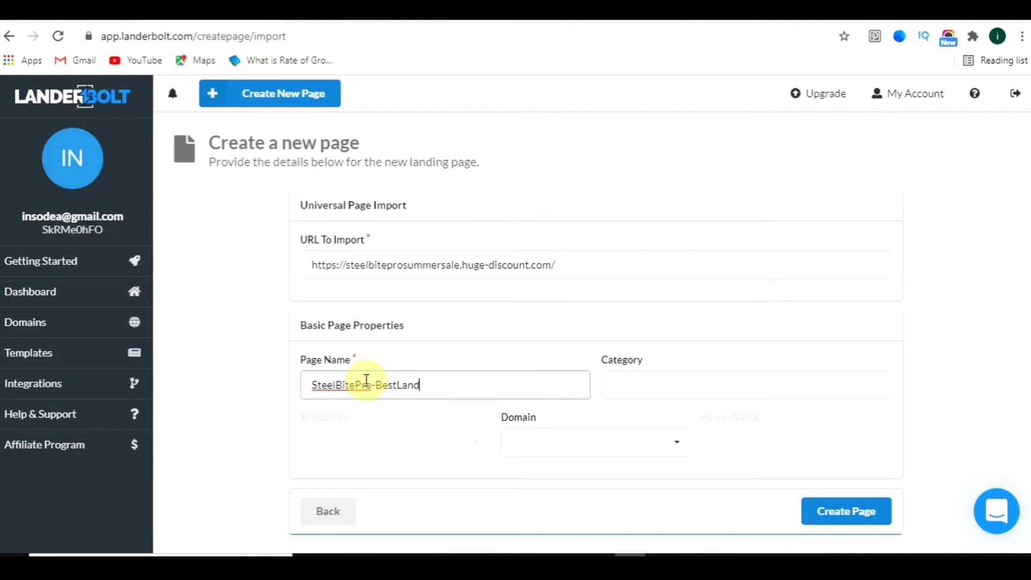
type("gPAge")
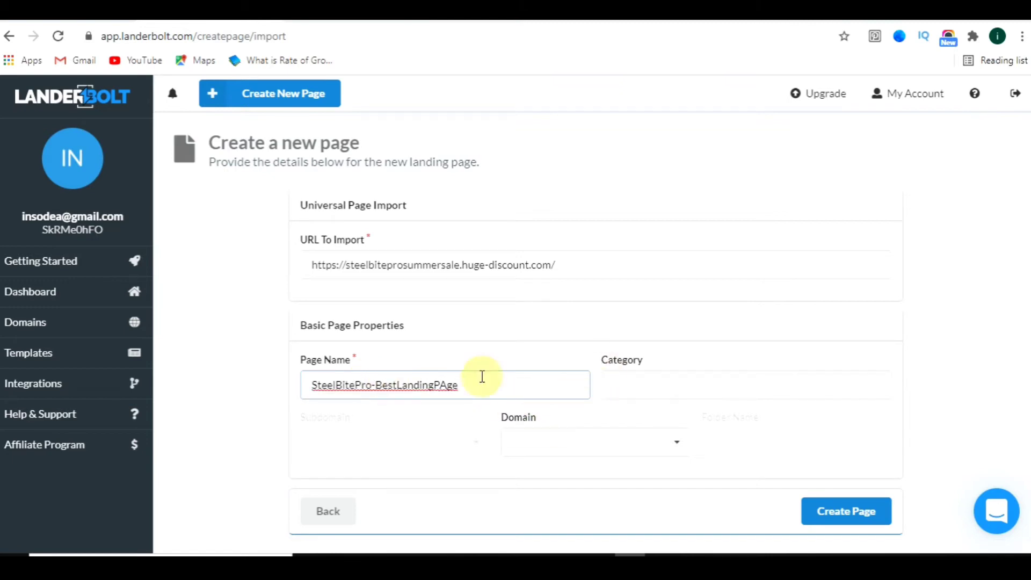
- Choose domain lialka.xyz, folder steel-bite-pro, and create the page
left_click(612, 440)
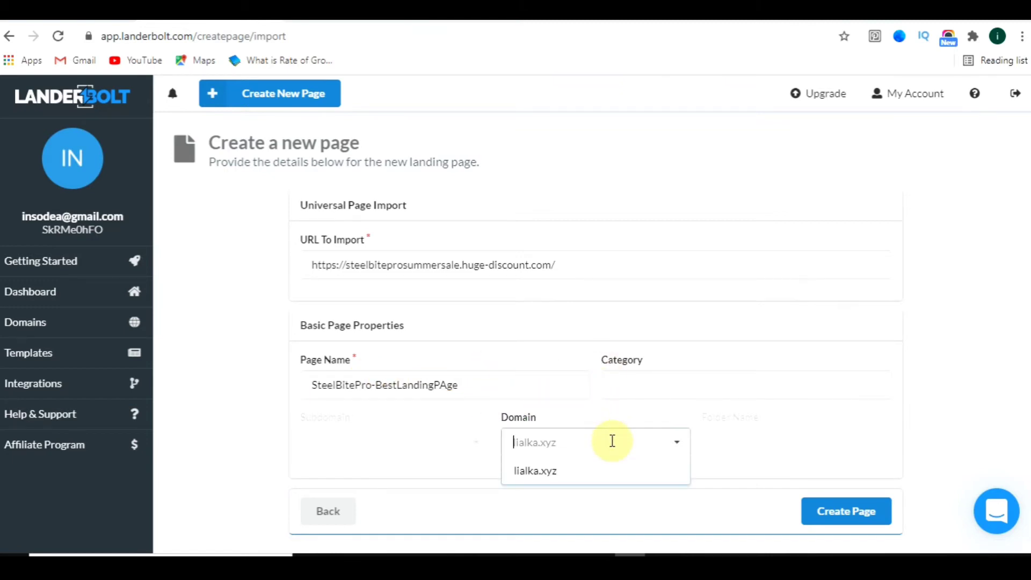
left_click(569, 473)
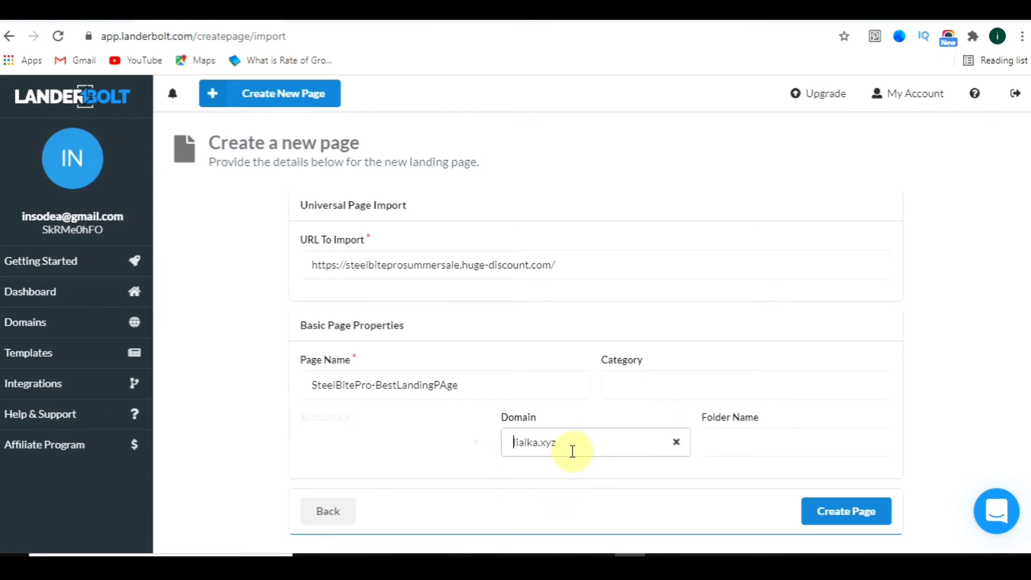
left_click(745, 440)
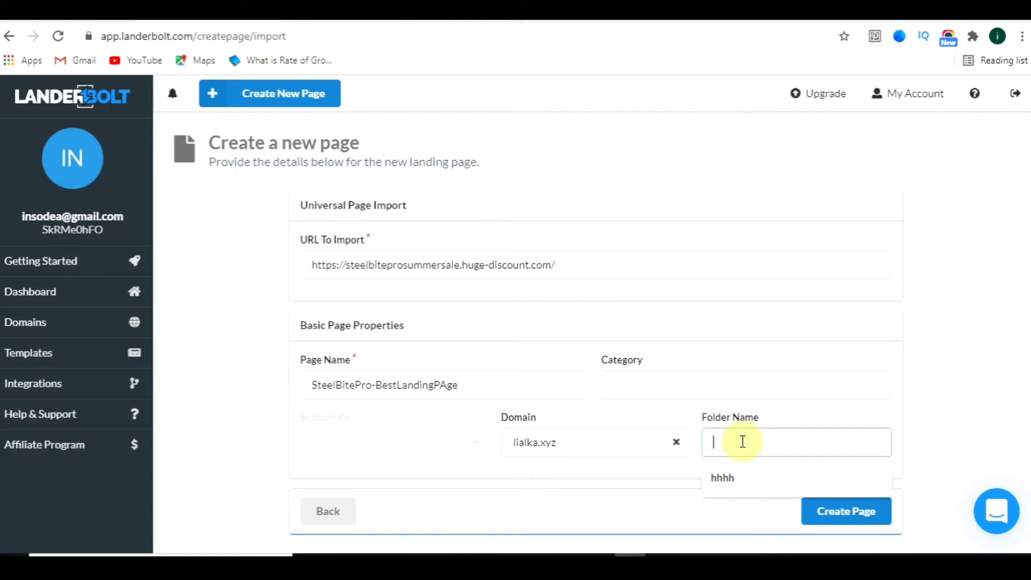
type("steel-bite-pro")
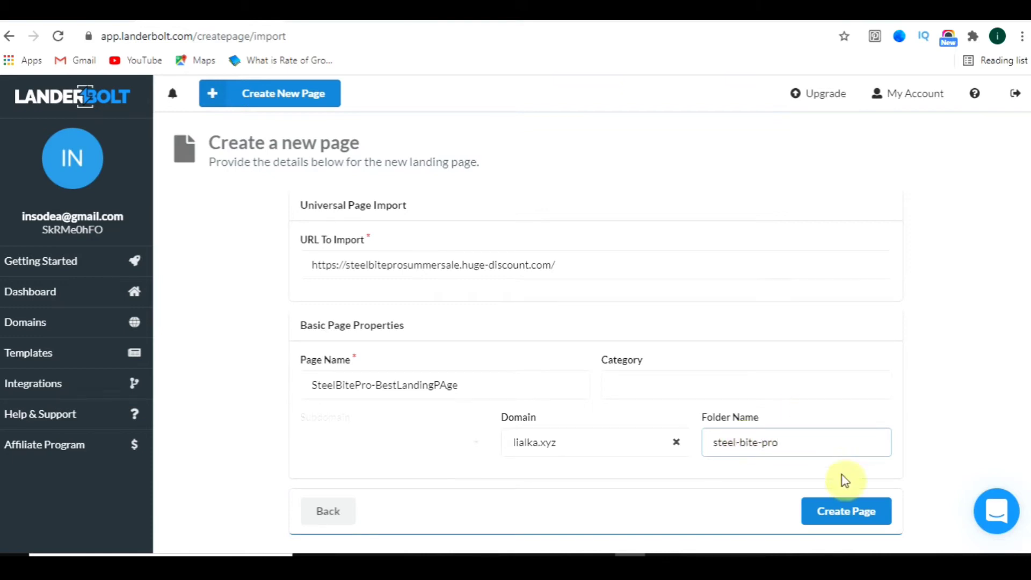
left_click(852, 515)
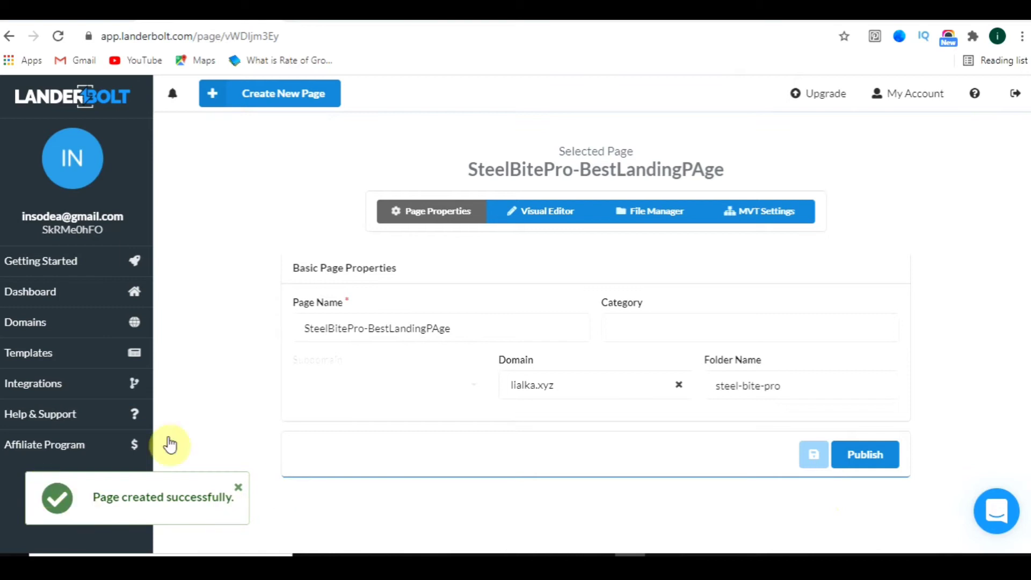
- Publish the page and open it live at lialka.xyz/steel-bite-pro/
left_click(196, 511)
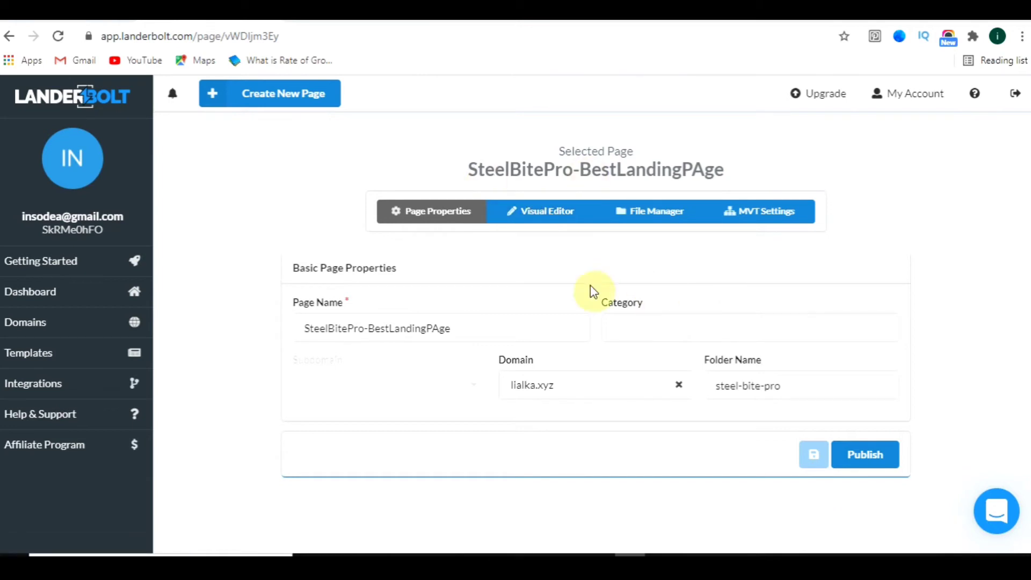
left_click(887, 449)
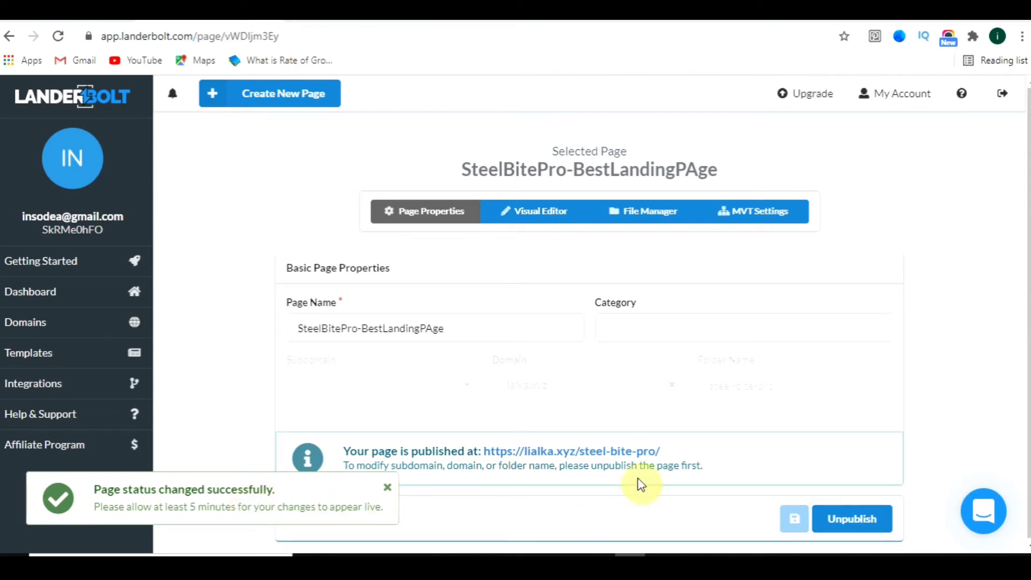
left_click(607, 457)
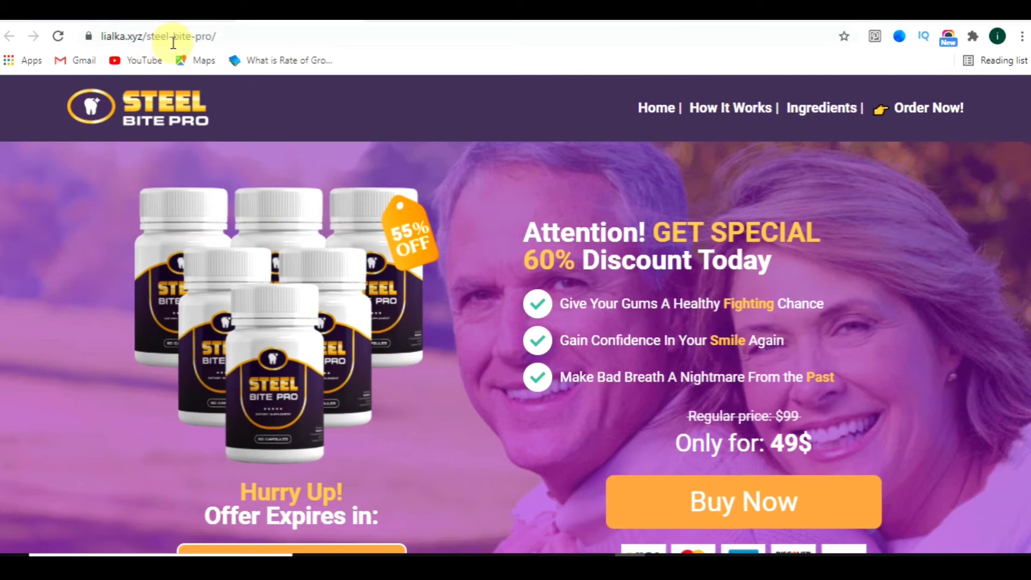
- Scroll the live page, test the Premium Buy Now link, then return to LanderBolt
scroll(575, 376, "down", 1)
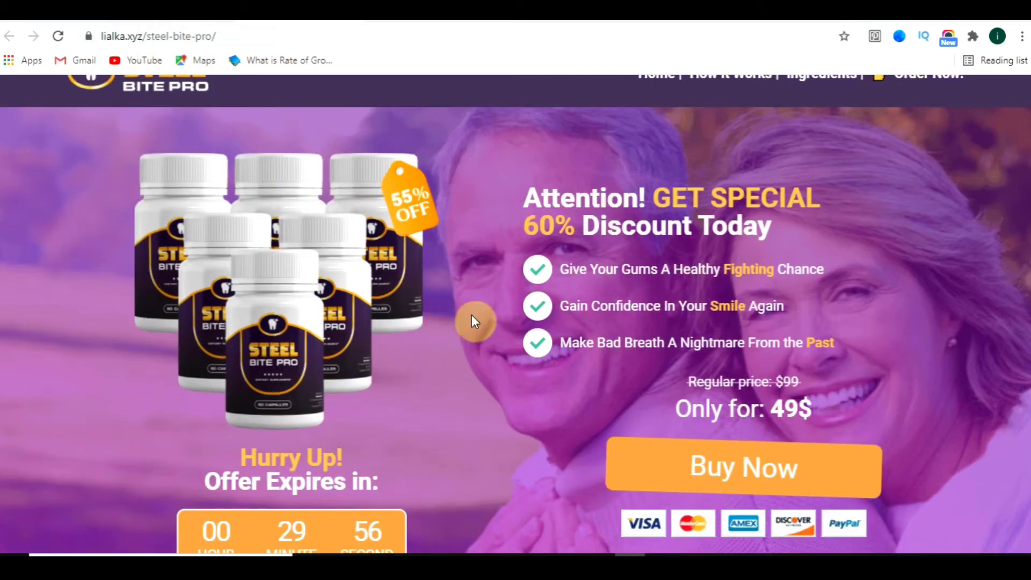
scroll(430, 375, "down", 10)
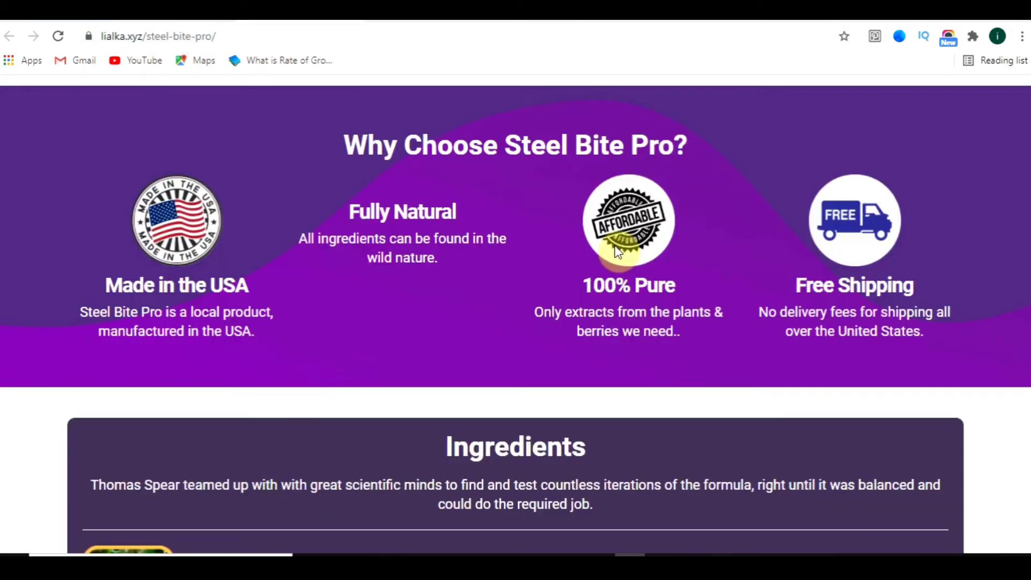
scroll(564, 338, "down", 15)
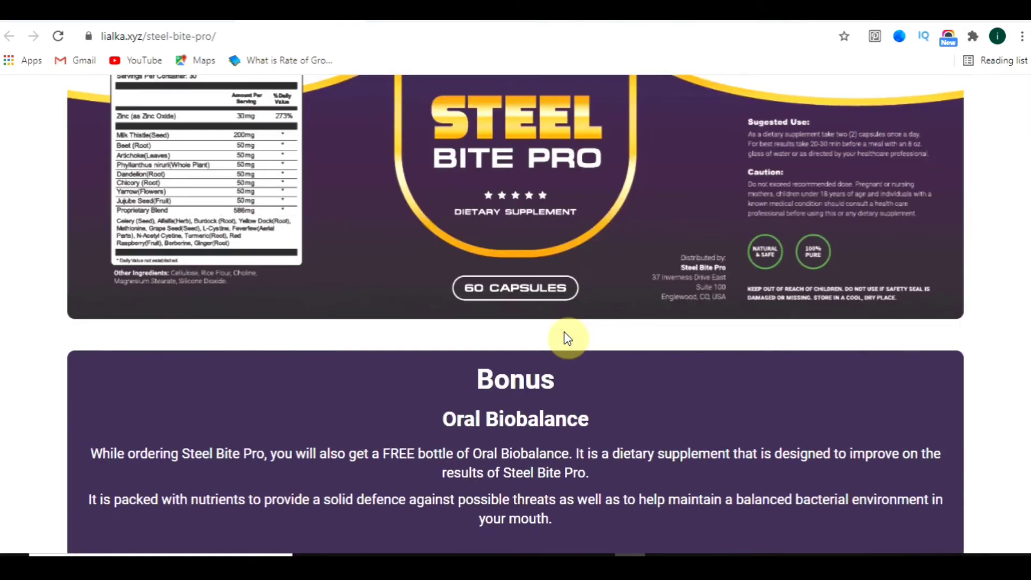
scroll(565, 336, "up", 20)
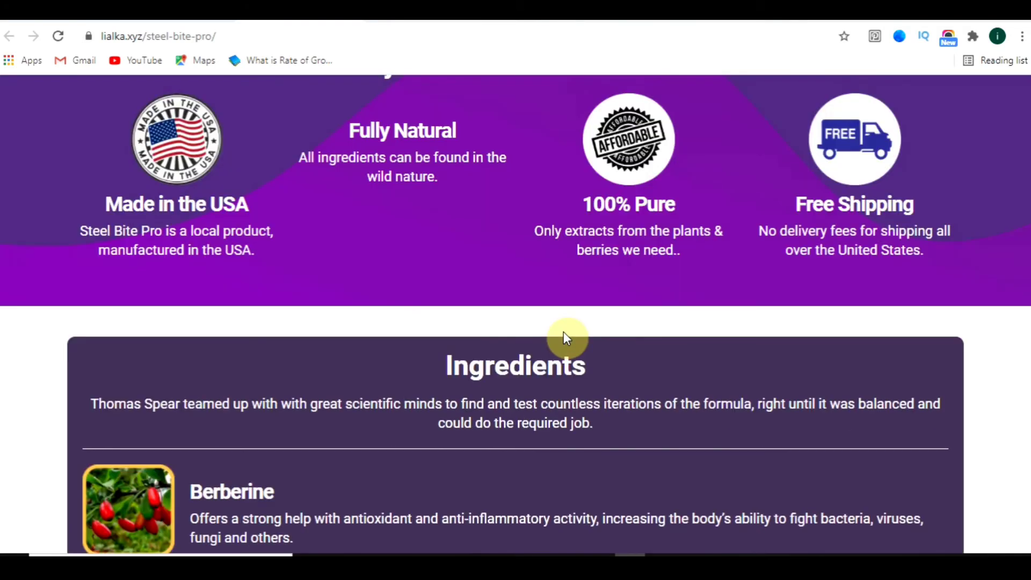
scroll(727, 366, "down", 20)
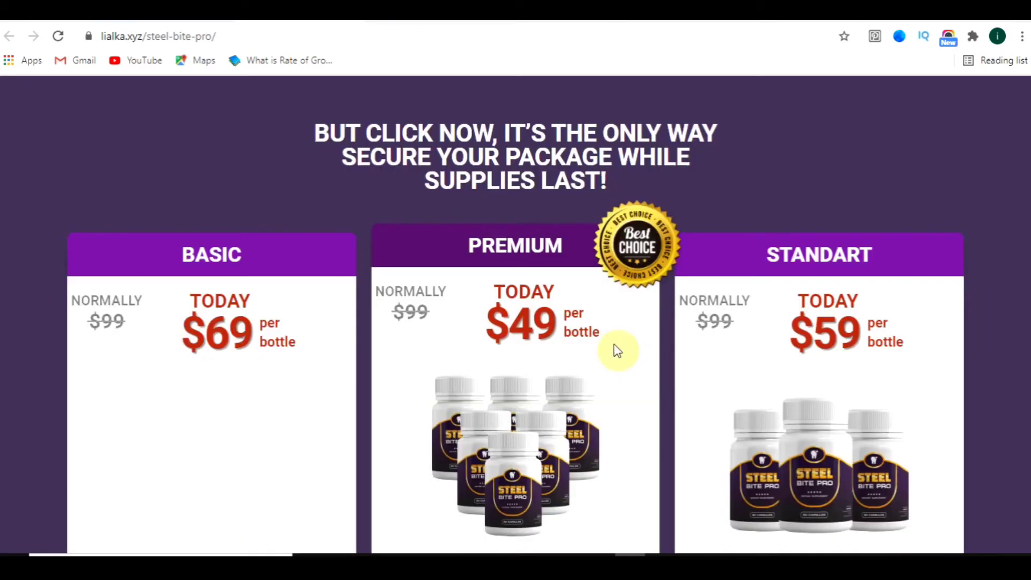
scroll(616, 350, "down", 6)
left_click(555, 278)
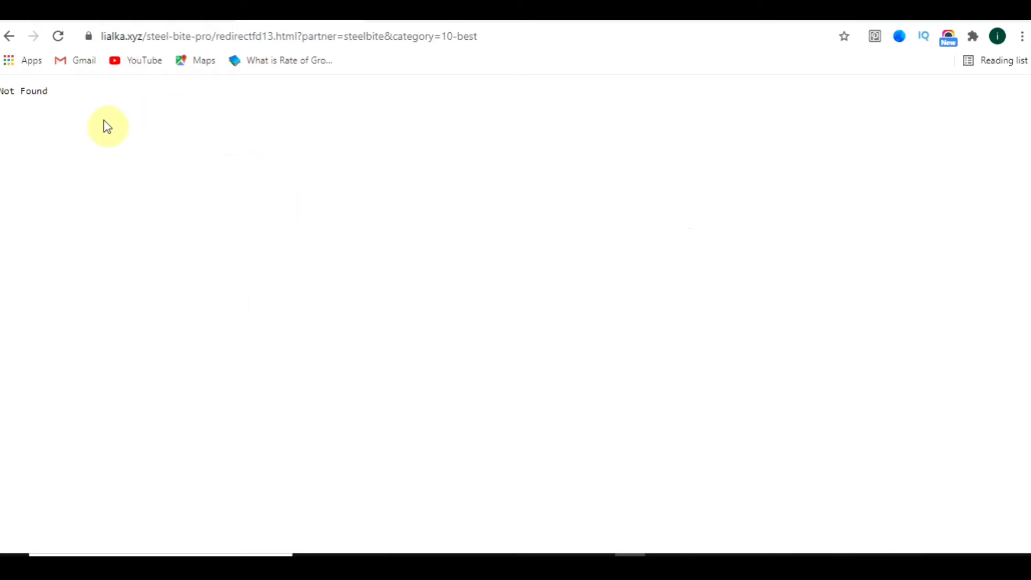
left_click(9, 36)
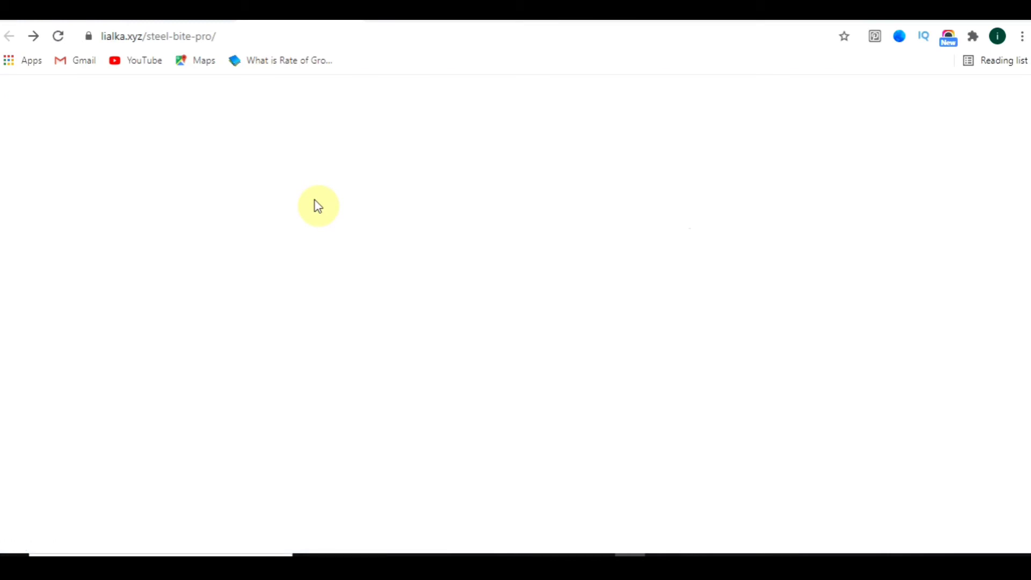
scroll(589, 263, "up", 4)
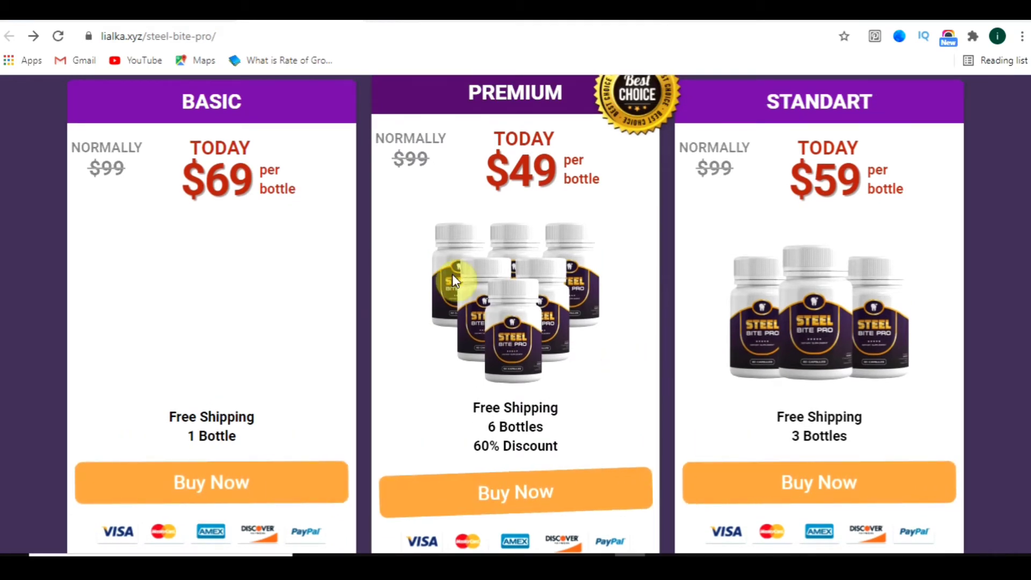
key("ctrl+Tab")
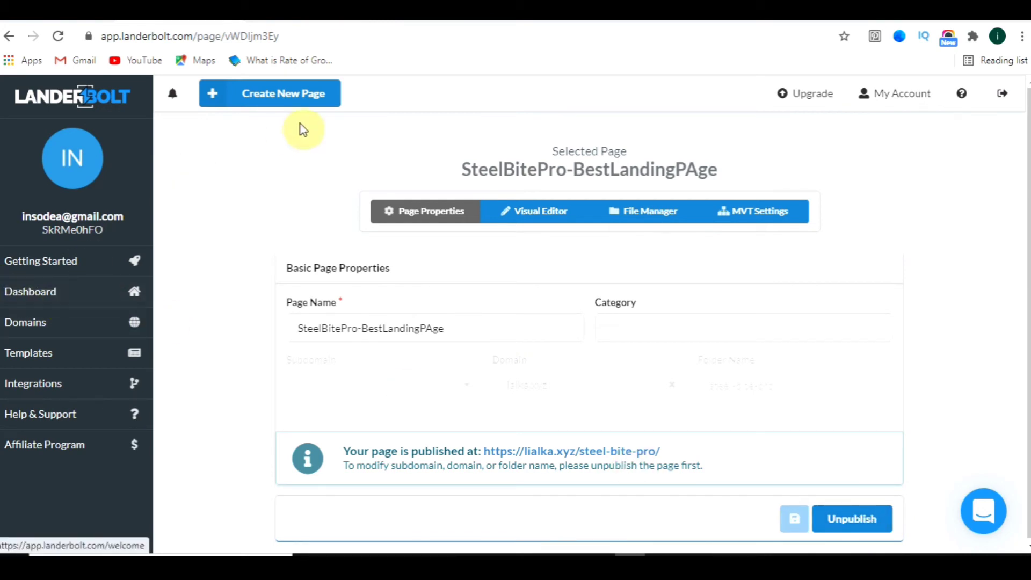
- Open the GlobeNewswire Steel Bite Pro review result and select its full URL
left_click(620, 22)
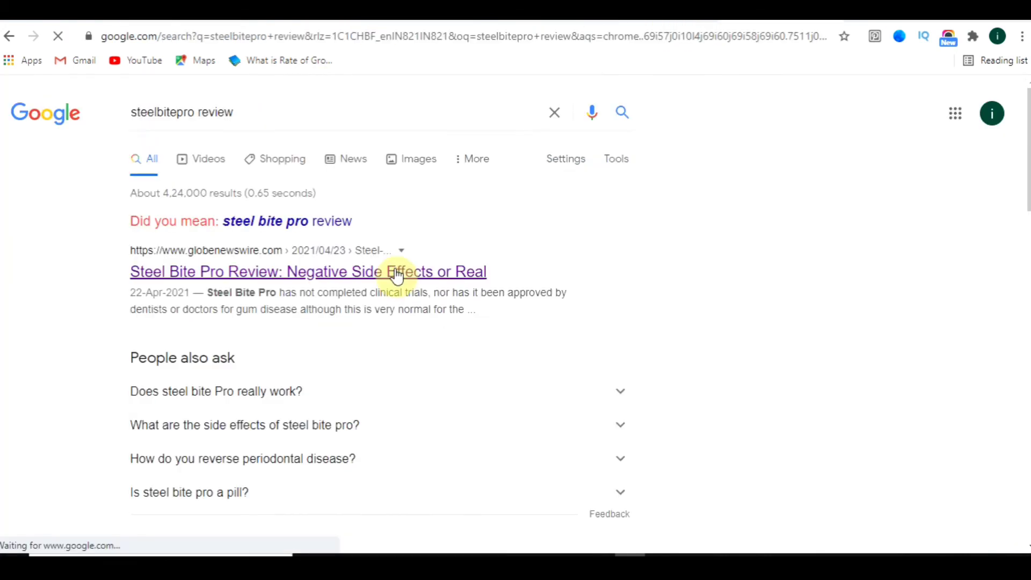
left_click(397, 275)
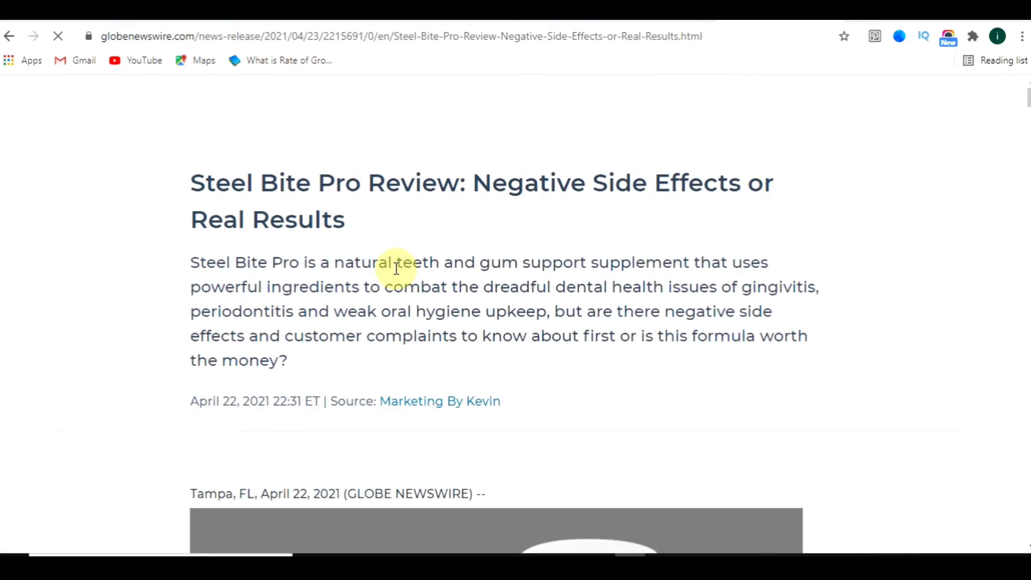
scroll(456, 282, "down", 6)
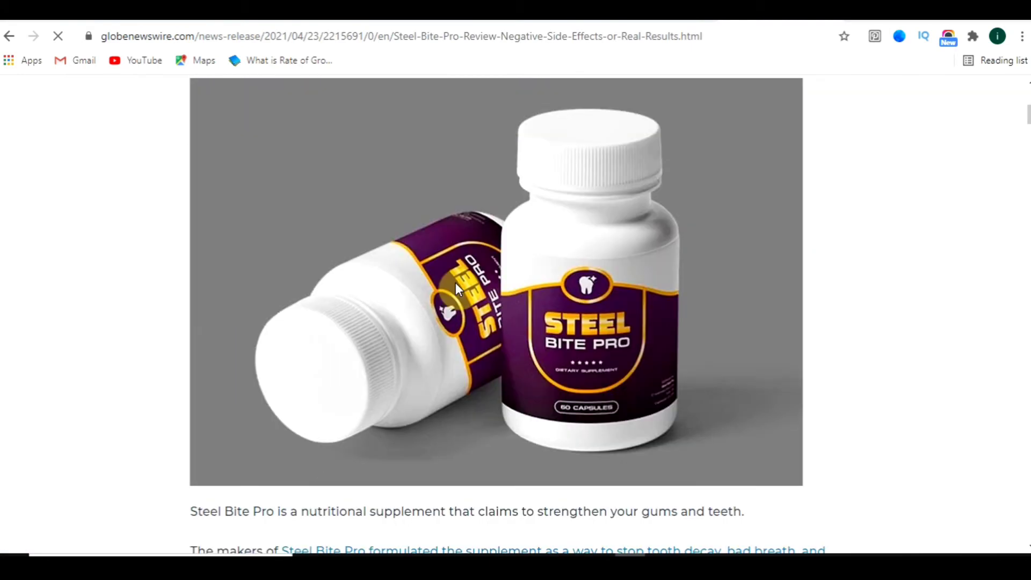
scroll(455, 283, "up", 8)
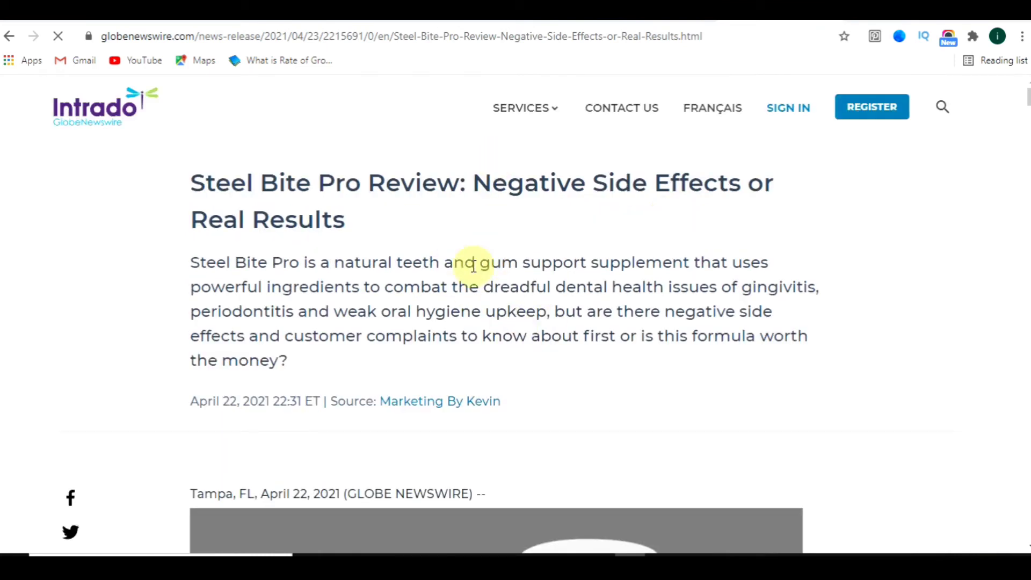
left_click(369, 37)
key("ctrl+c")
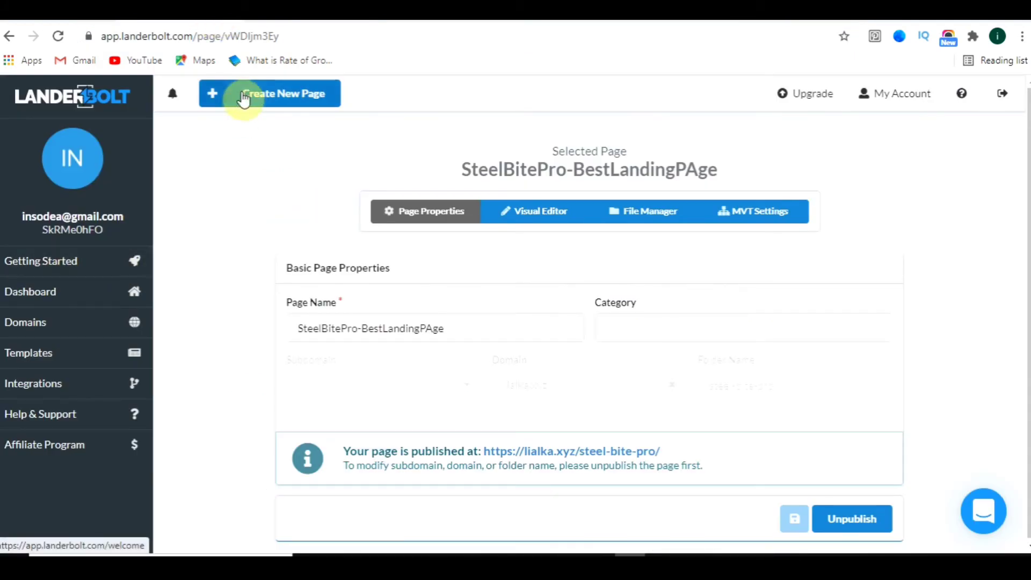
- Unpublish SteelBitePro-BestLandingPAge and start a Universal import of the GlobeNewswire article URL
left_click(860, 524)
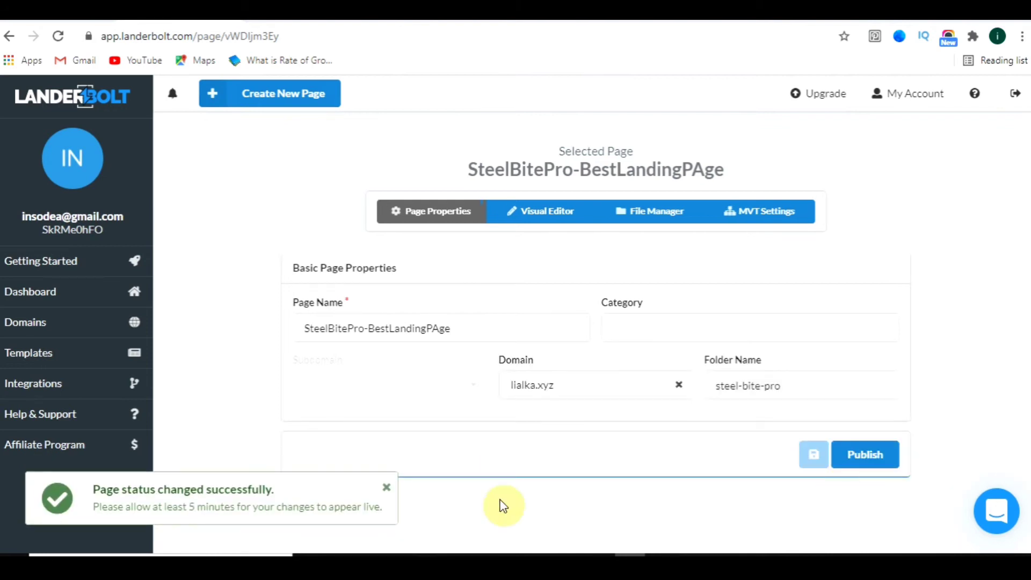
left_click(271, 101)
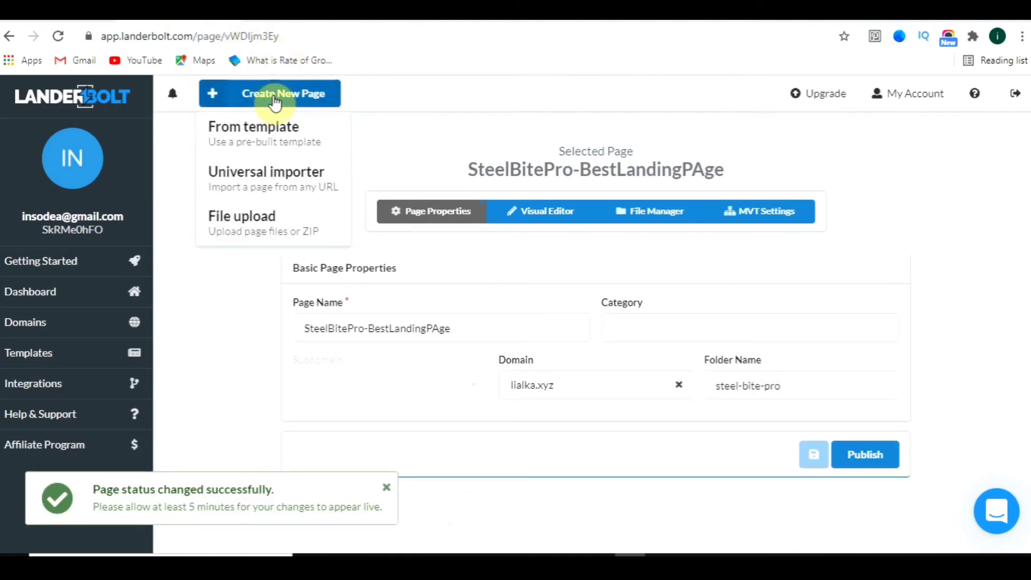
left_click(283, 191)
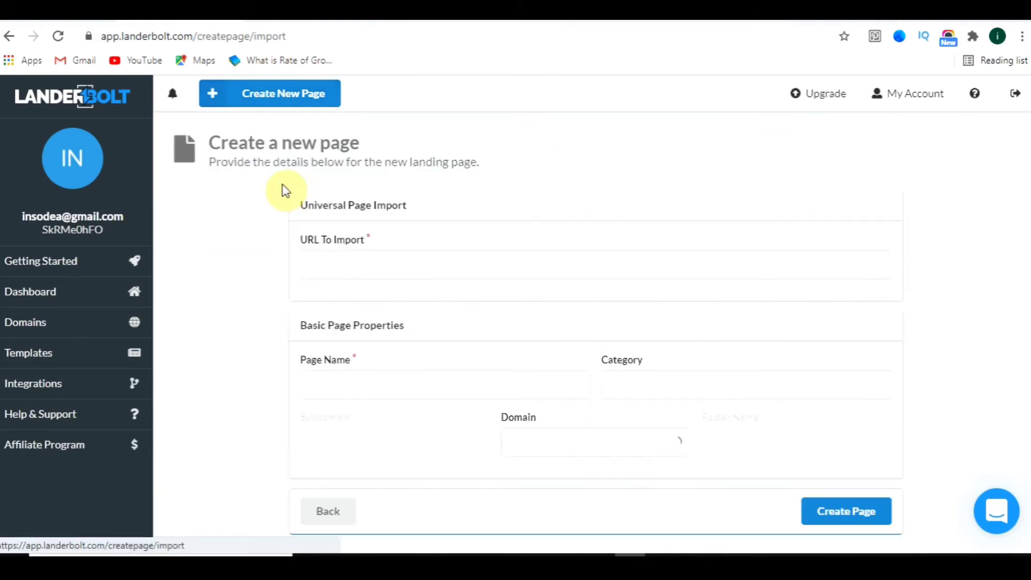
left_click(383, 270)
key("ctrl+v")
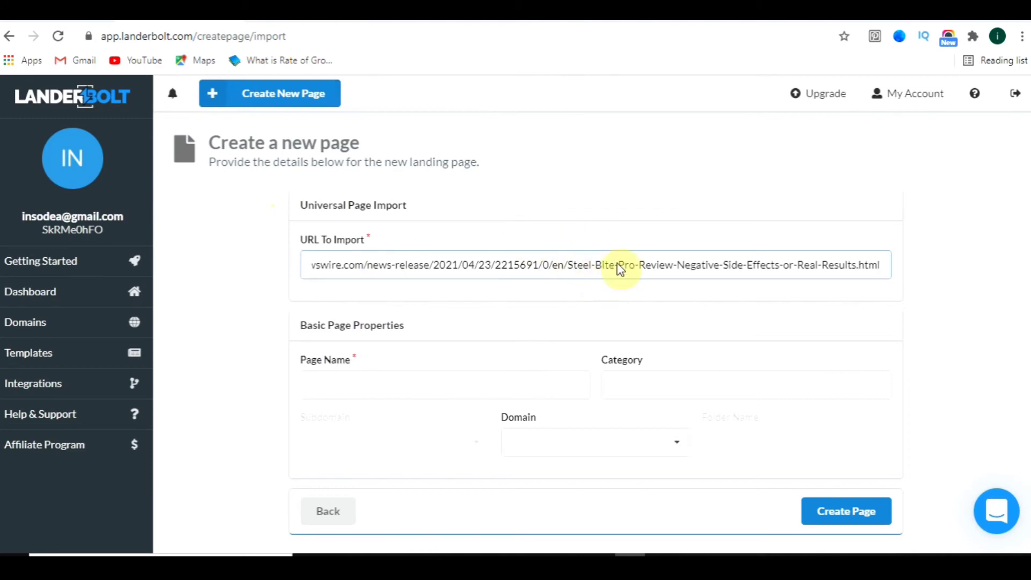
- Name it Example-SteelBitePro on domain lialka.xyz, folder steel, and create the page
left_click(431, 392)
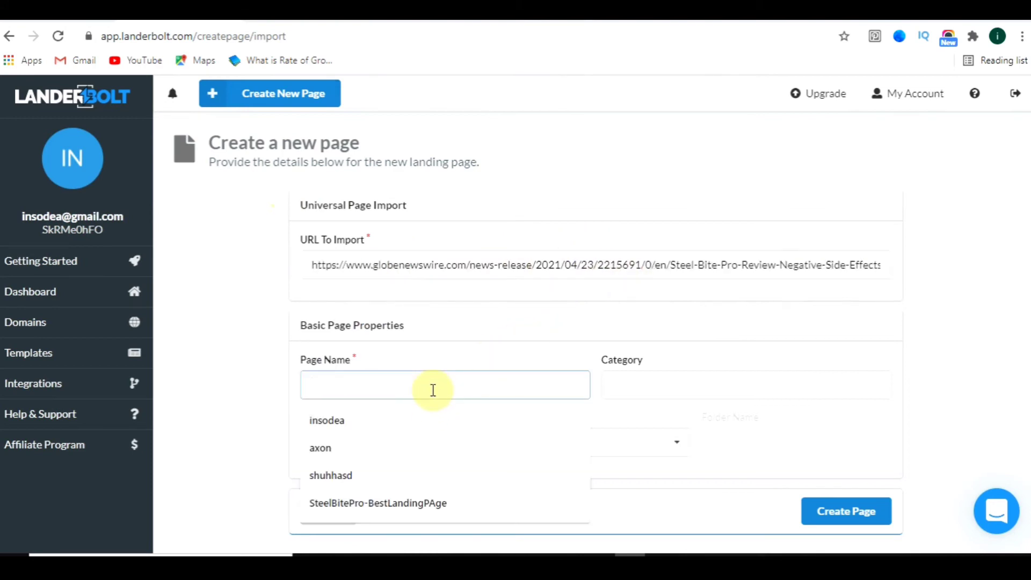
type("Example-SteelBitePro")
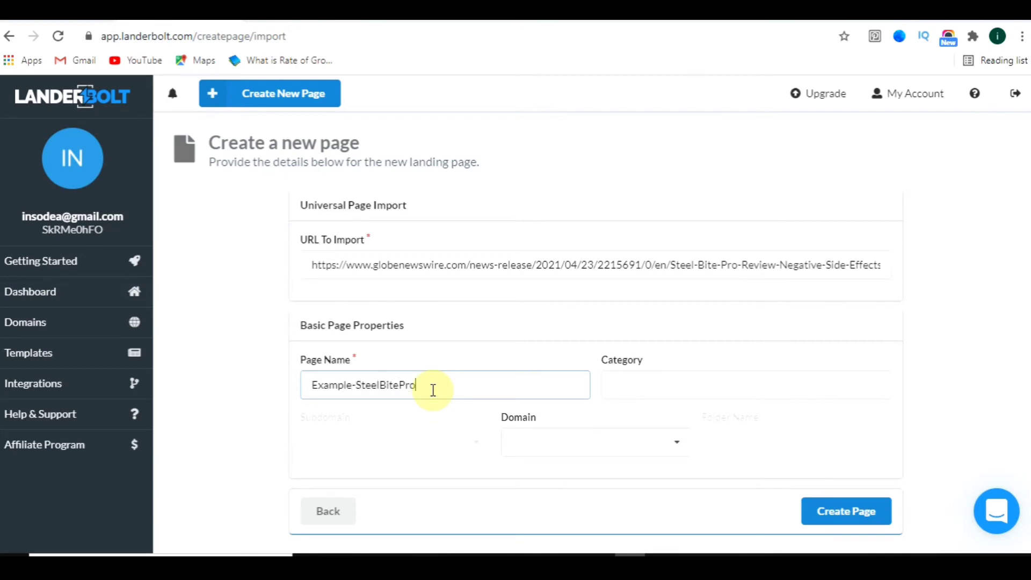
left_click(593, 434)
left_click(569, 480)
left_click(760, 449)
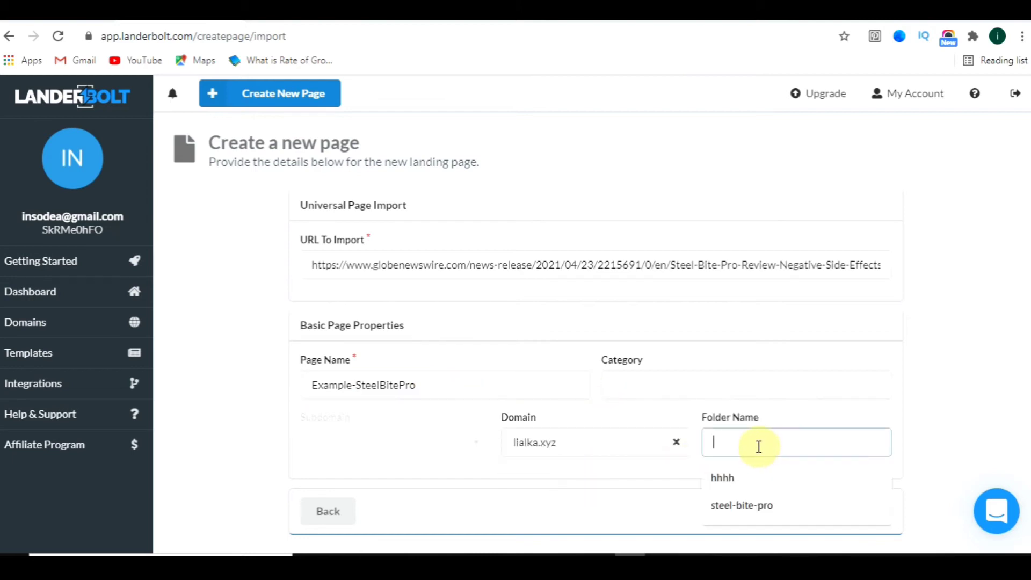
type("steel")
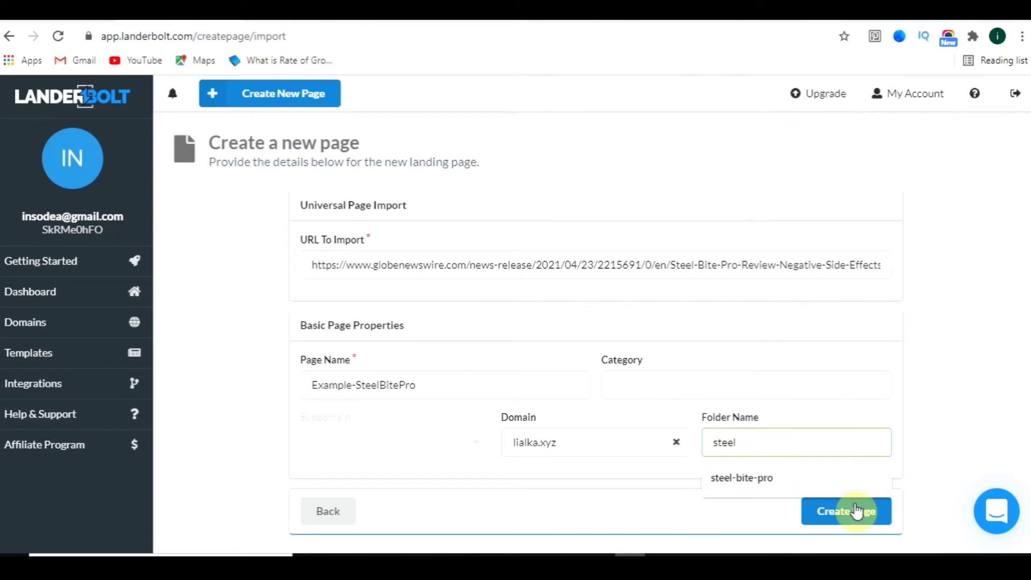
left_click(853, 510)
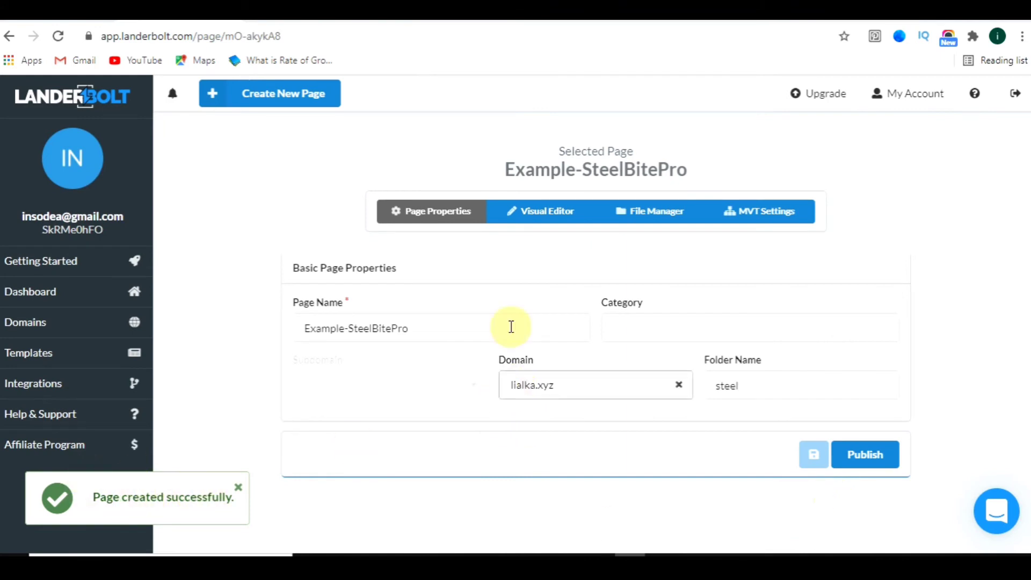
- In the visual editor, replace the headline word "Negative" with "Bad"
left_click(530, 215)
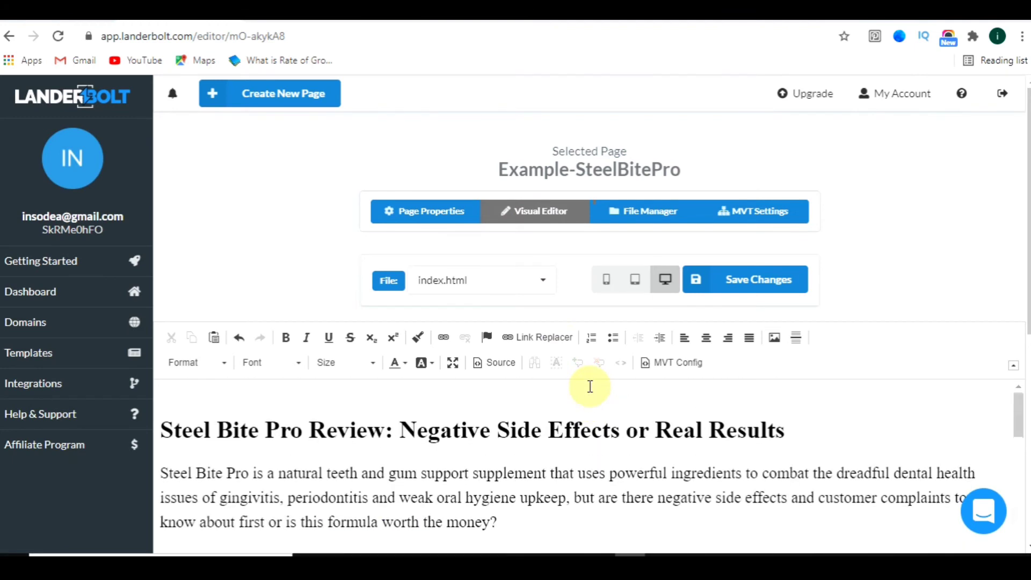
scroll(662, 407, "down", 15)
scroll(666, 412, "up", 12)
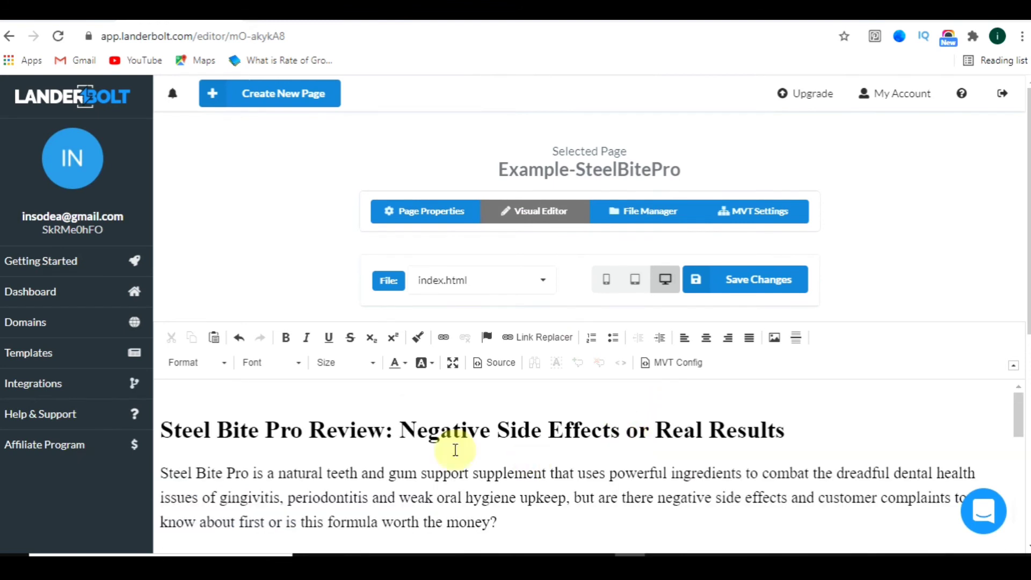
left_click_drag(395, 429, 665, 431)
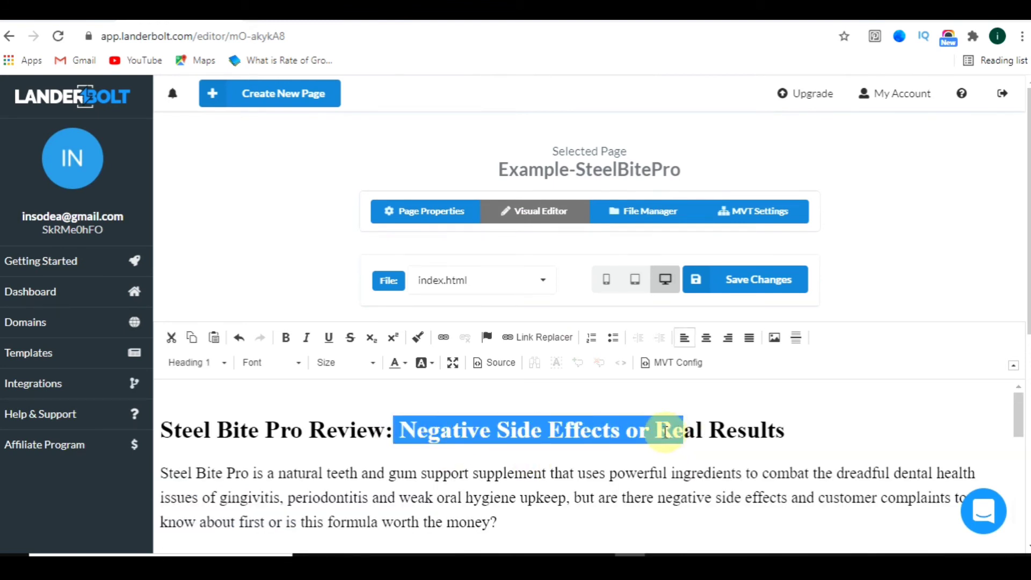
left_click(659, 431)
left_click_drag(800, 430, 397, 444)
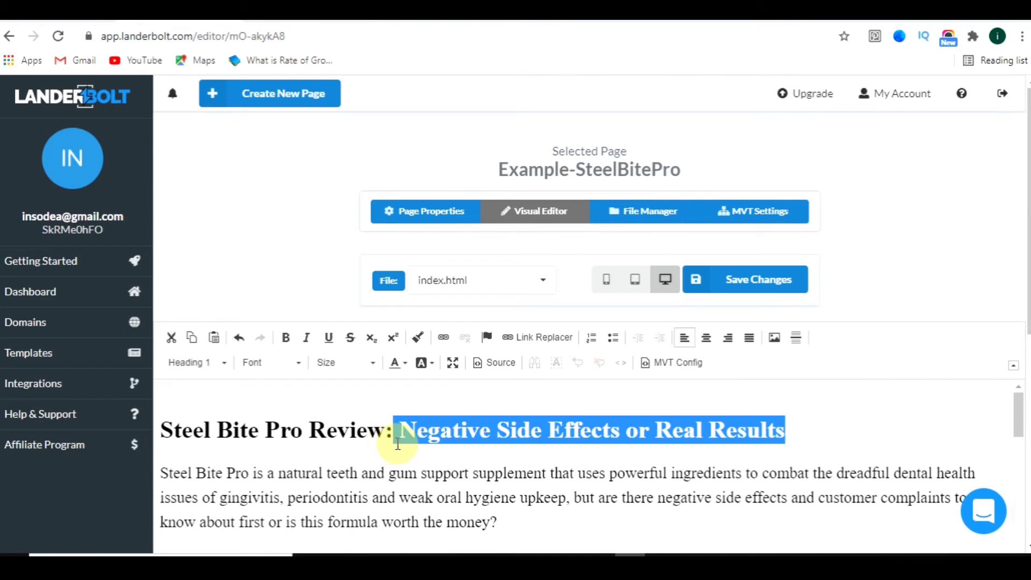
left_click(397, 443)
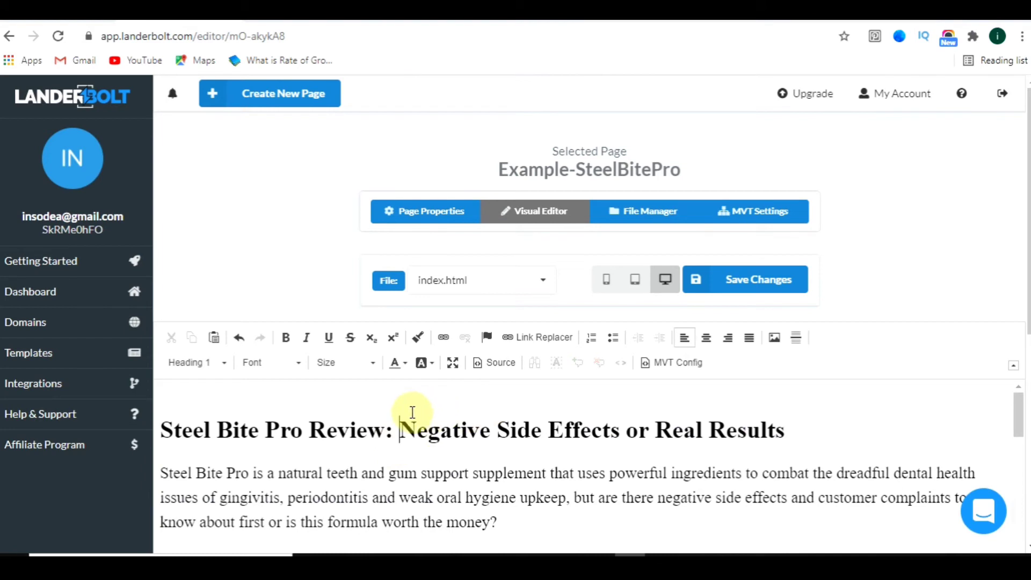
left_click_drag(398, 432, 812, 436)
left_click(471, 432)
left_click_drag(495, 433, 404, 430)
type("Bad")
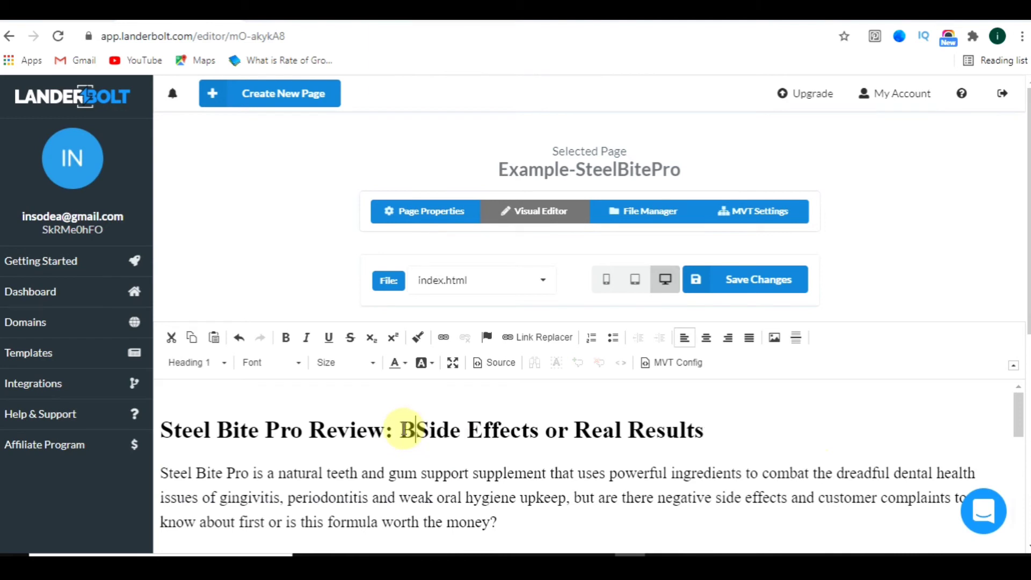
- Save the Example-SteelBitePro page with the edited headline
scroll(500, 437, "down", 5)
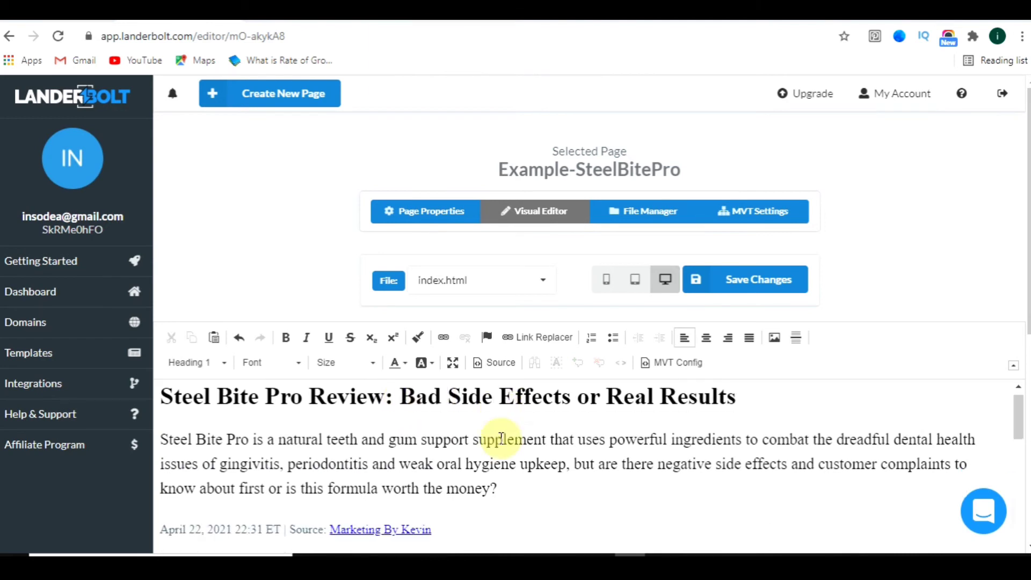
scroll(499, 444, "down", 5)
scroll(591, 435, "up", 3)
scroll(494, 525, "down", 2)
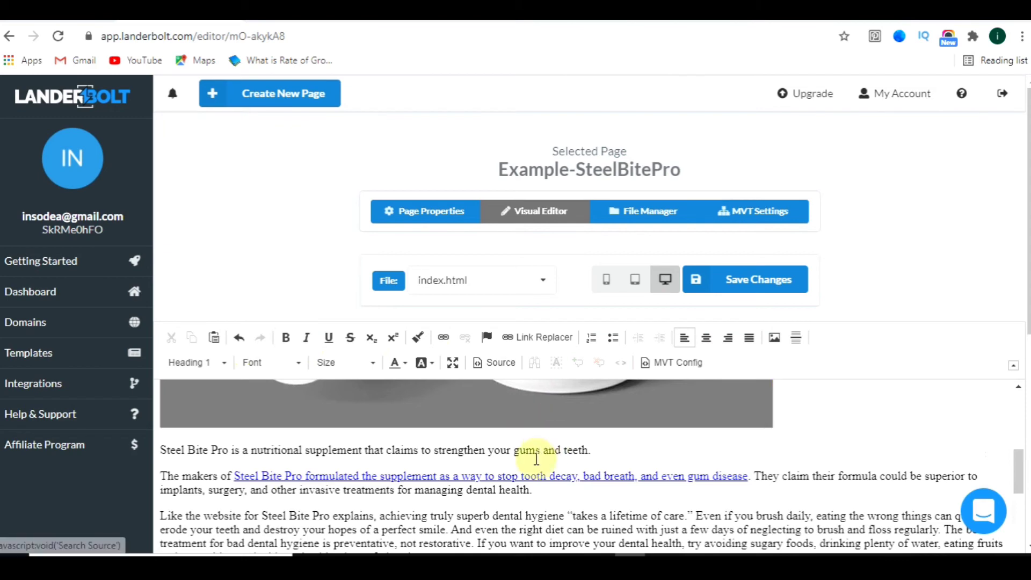
scroll(525, 493, "down", 15)
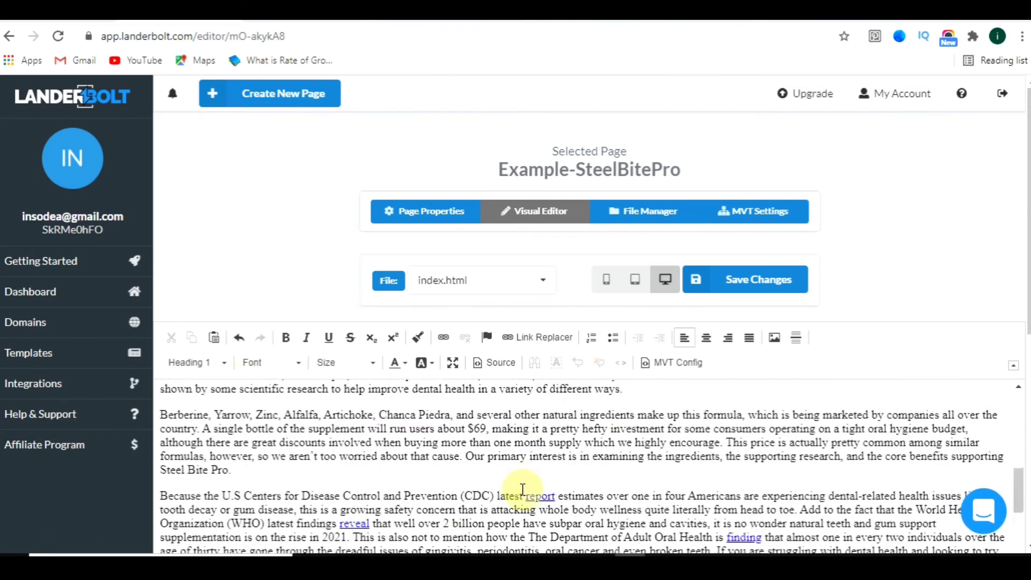
scroll(534, 495, "down", 3)
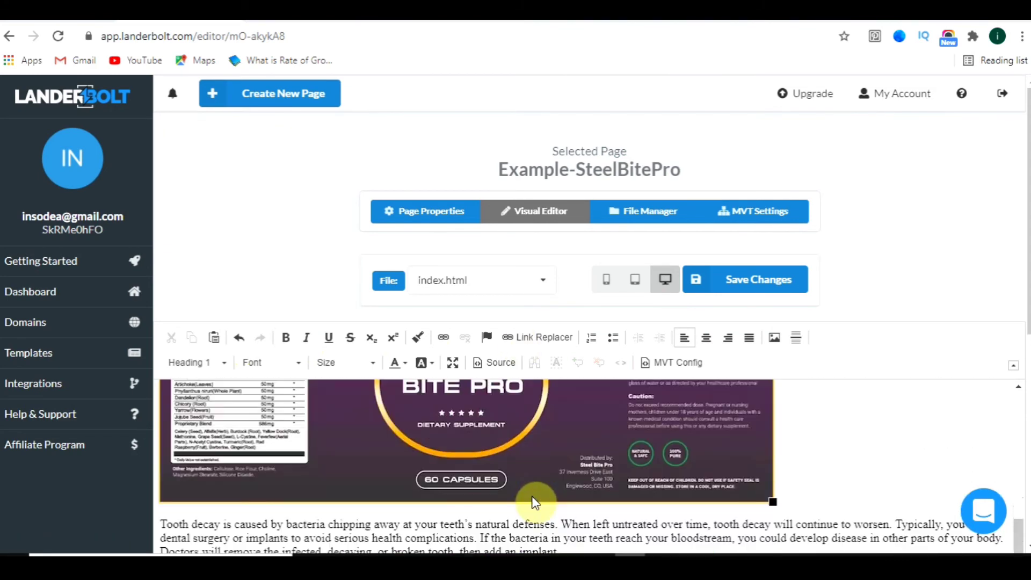
scroll(532, 491, "down", 8)
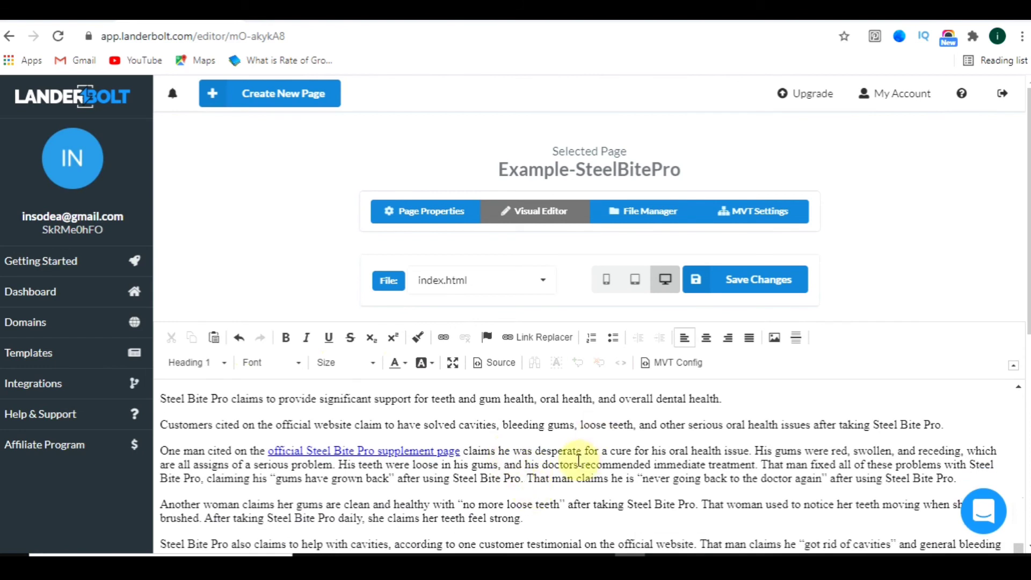
left_click(764, 282)
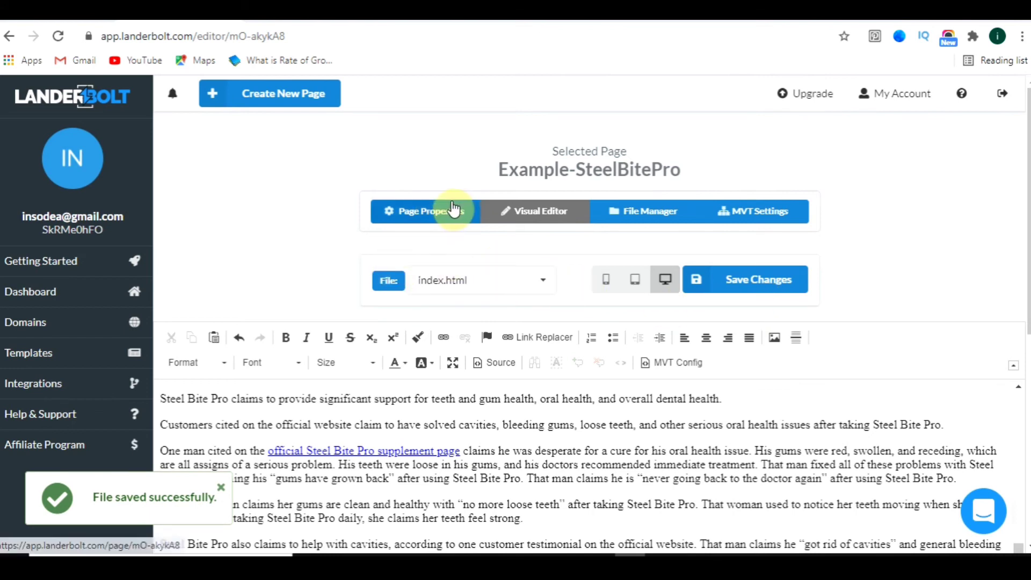
left_click(437, 213)
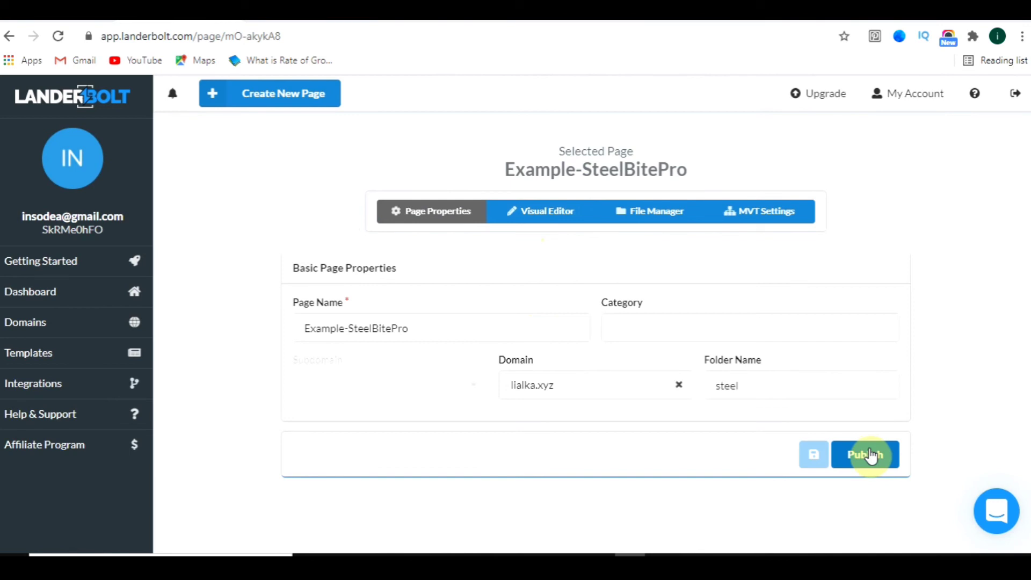
- Publish Example-SteelBitePro to lialka.xyz/steel and open the live page
left_click(871, 455)
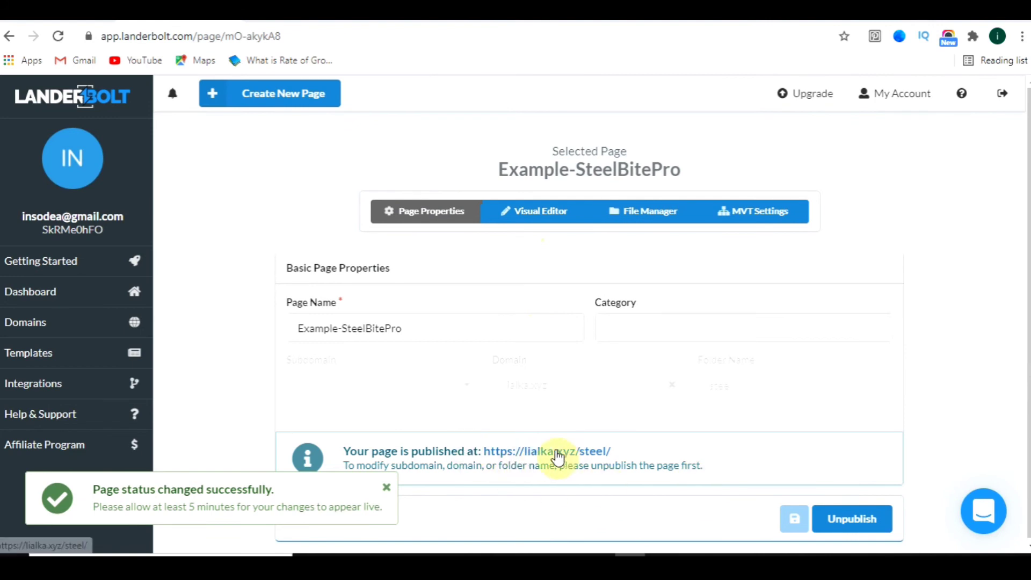
left_click(565, 454)
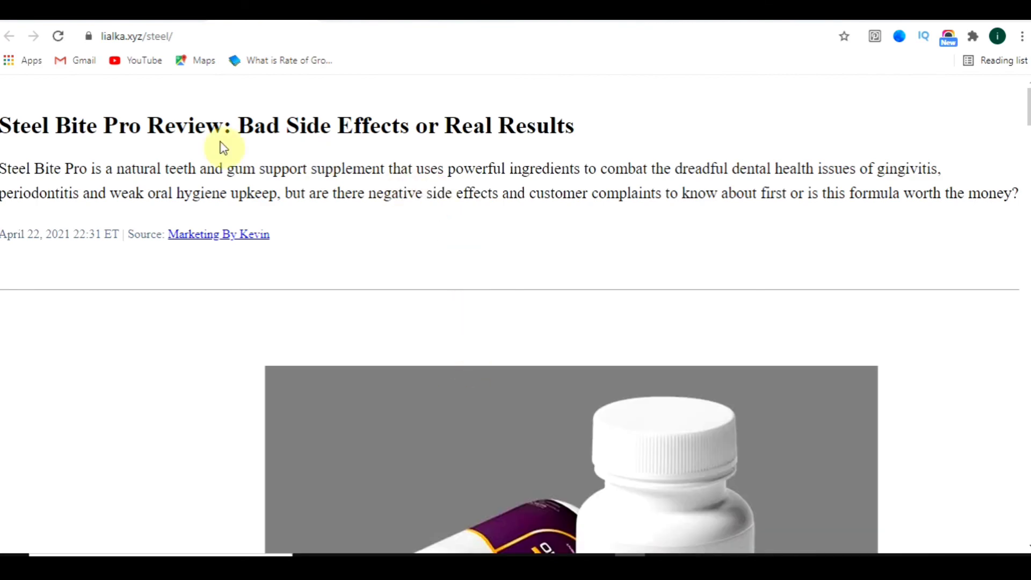
- Scroll the live lialka.xyz/steel article, then compare it with the original GlobeNewswire release
scroll(425, 171, "down", 7)
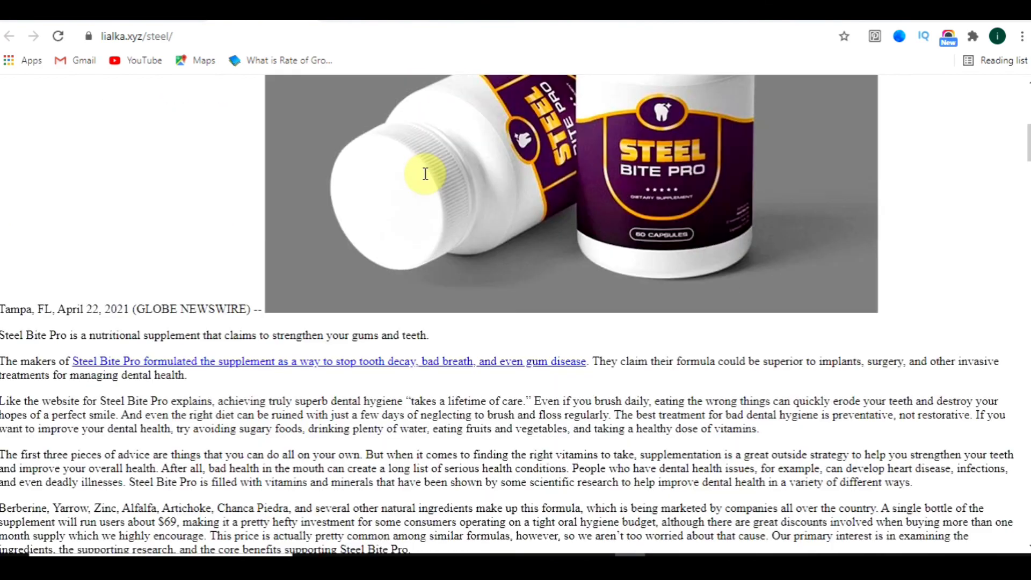
scroll(426, 174, "down", 10)
scroll(568, 231, "down", 15)
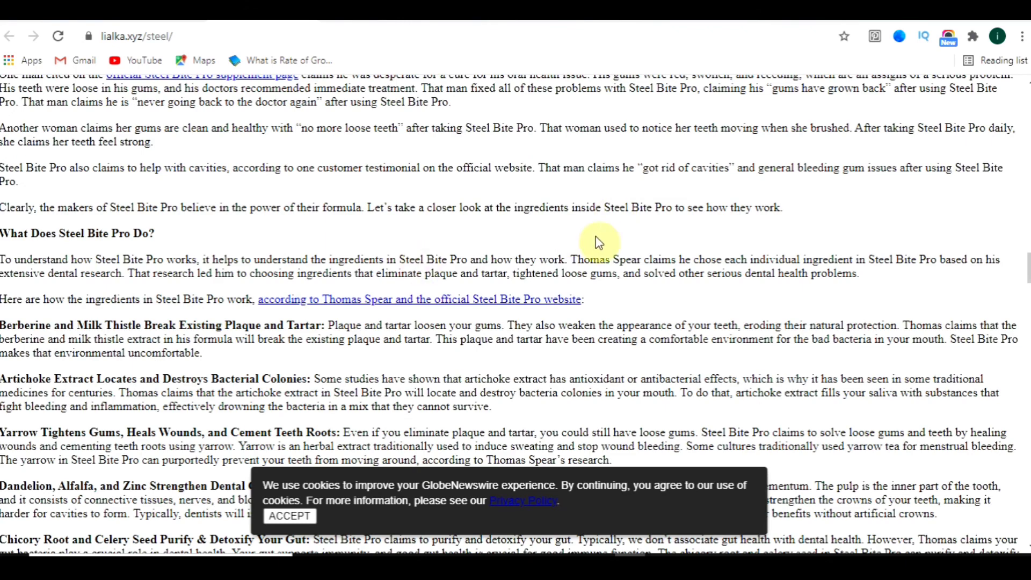
scroll(707, 212, "down", 15)
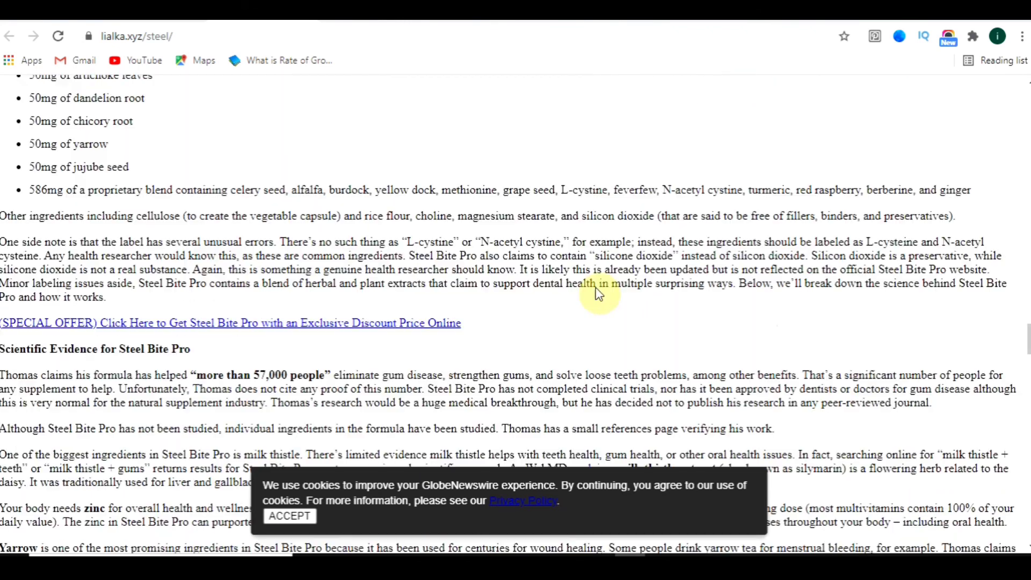
scroll(599, 293, "down", 20)
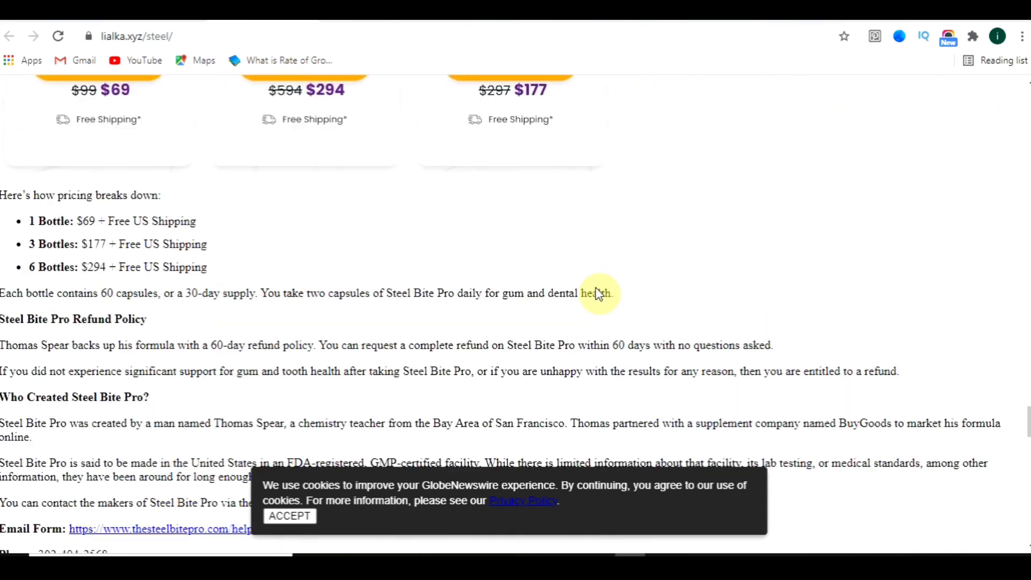
scroll(593, 284, "up", 10)
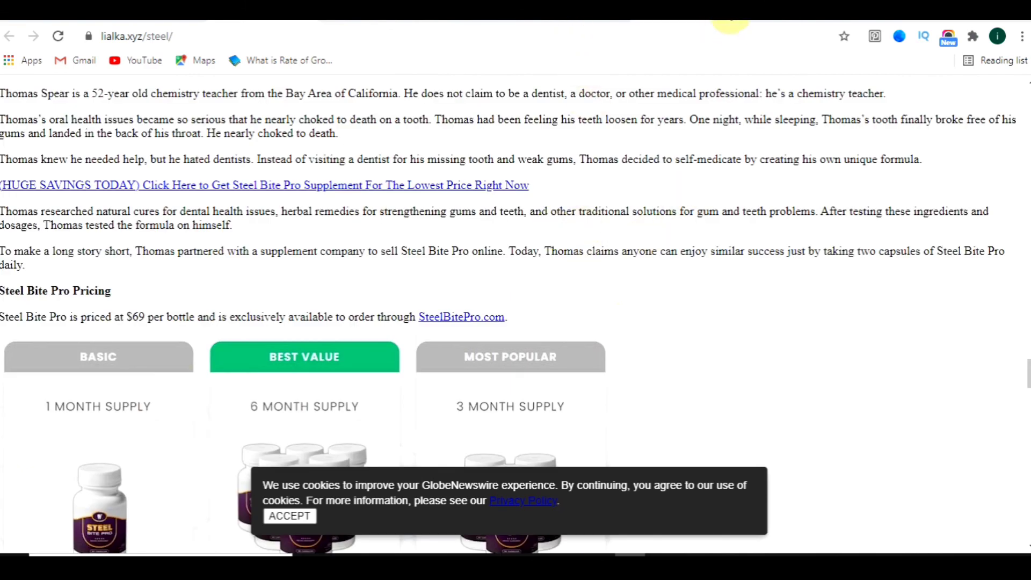
left_click(725, 23)
scroll(622, 198, "down", 10)
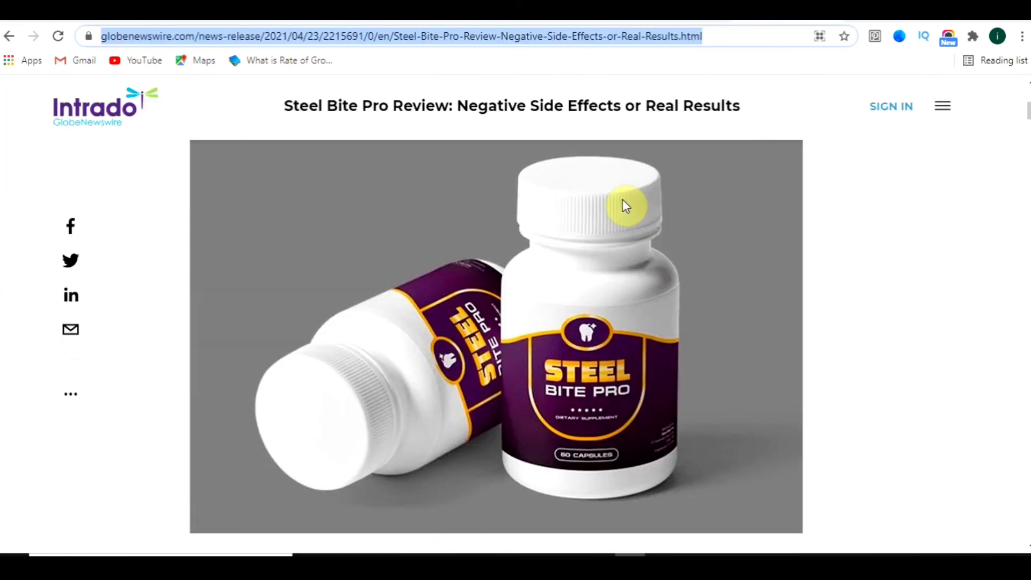
scroll(617, 365, "down", 12)
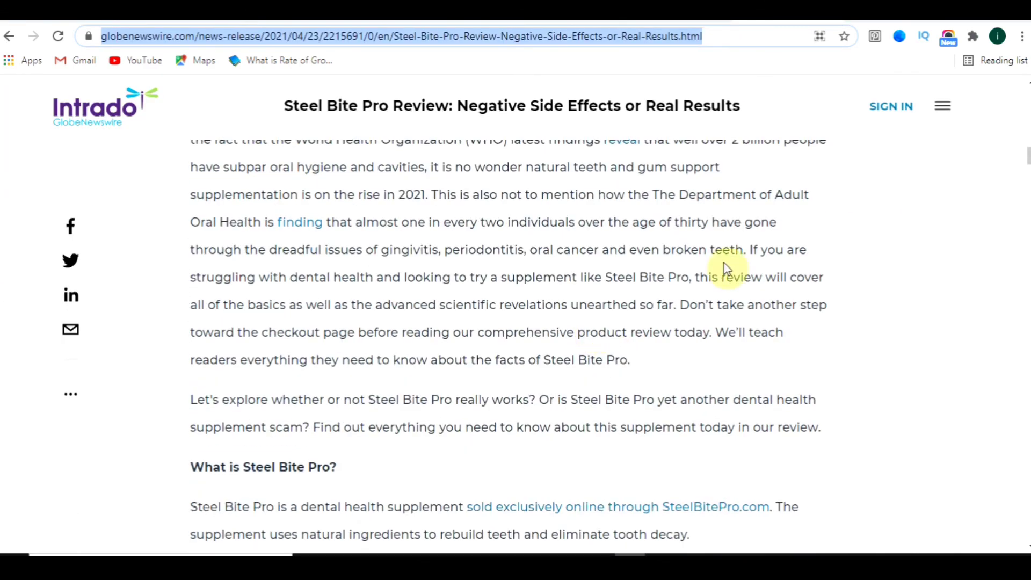
- Re-check the published article, then return to the LanderBolt page settings
key("ctrl+Tab")
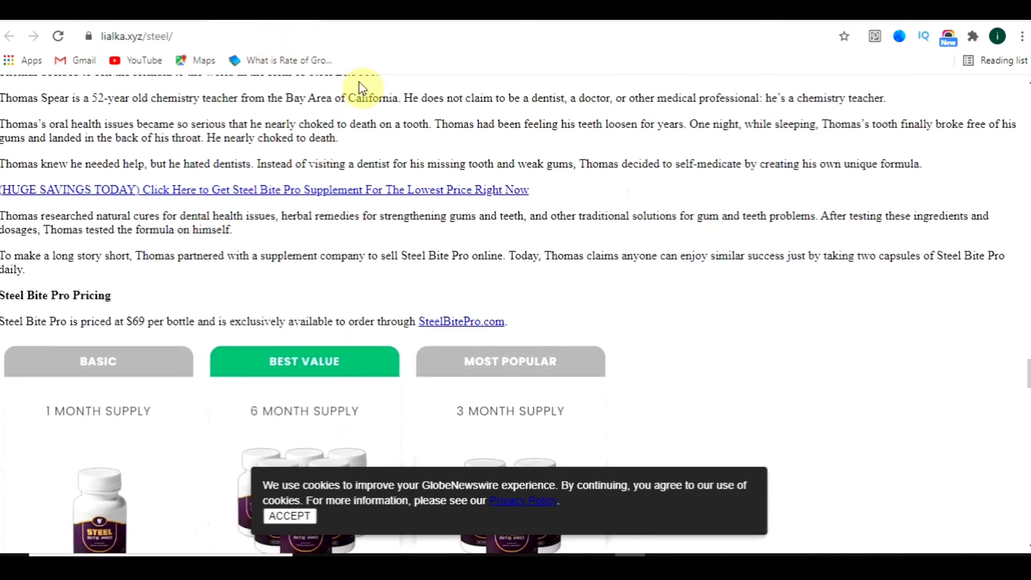
scroll(552, 283, "up", 4)
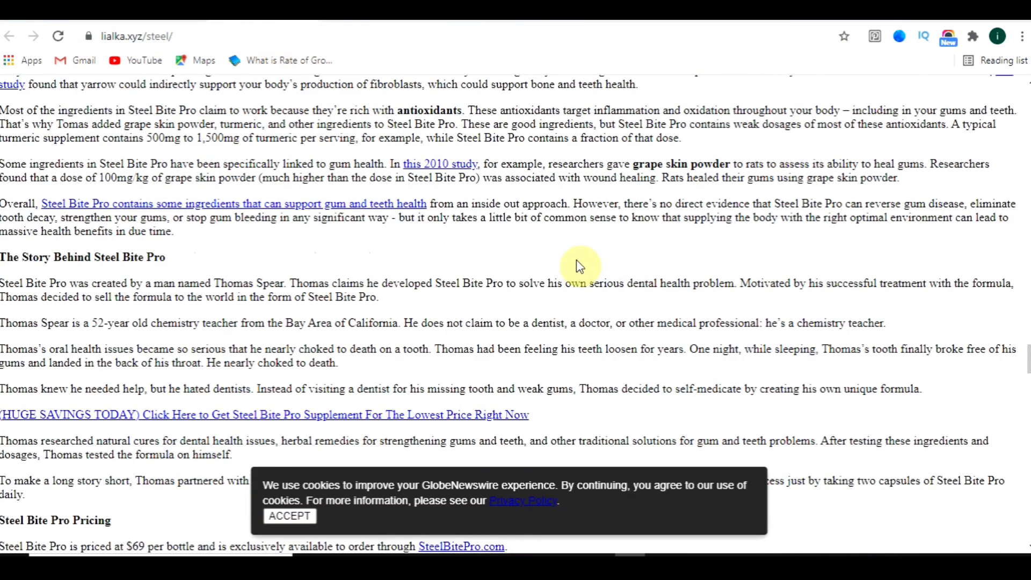
left_click_drag(1023, 368, 1020, 109)
scroll(384, 199, "down", 10)
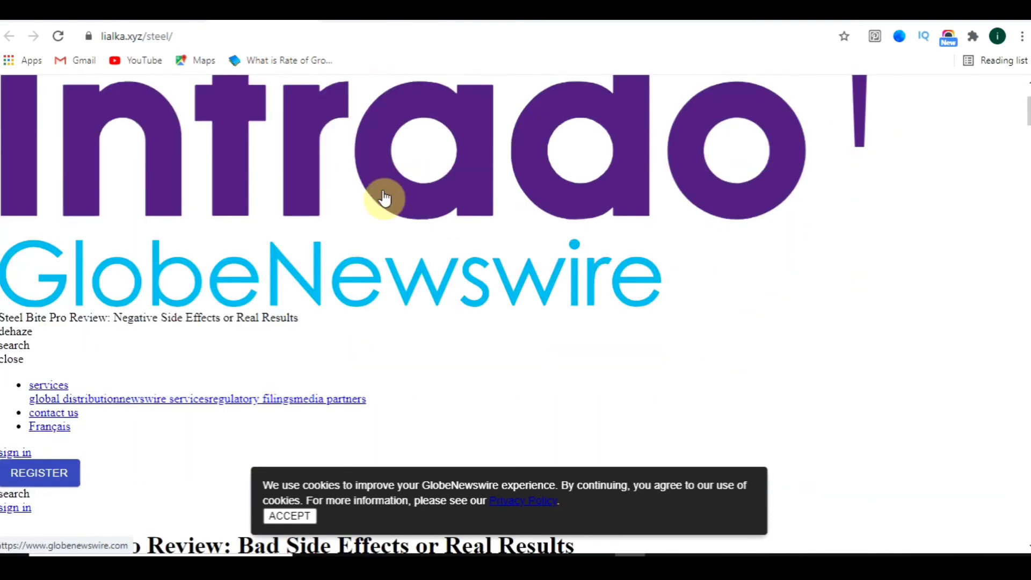
scroll(385, 199, "down", 8)
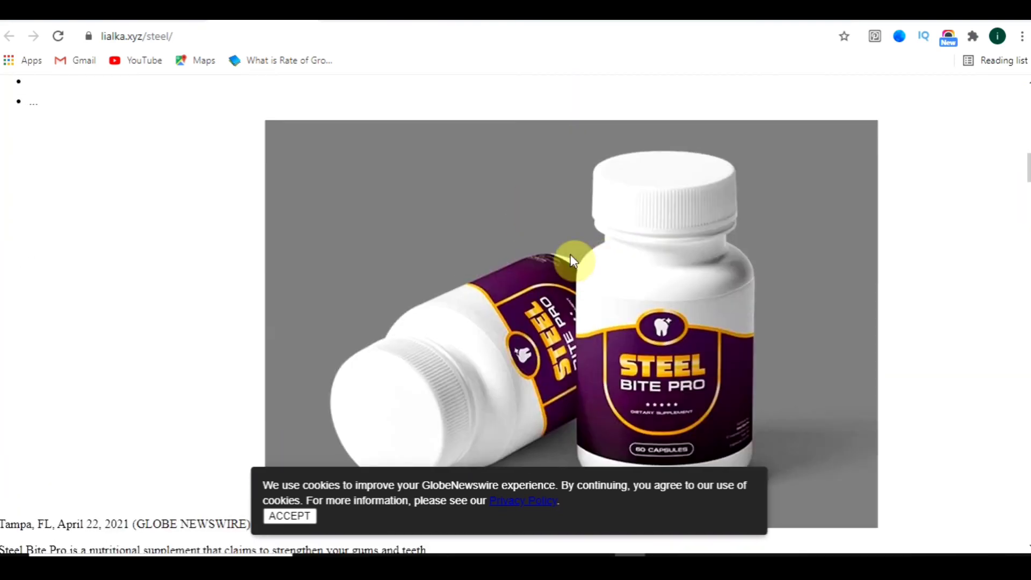
scroll(660, 316, "down", 4)
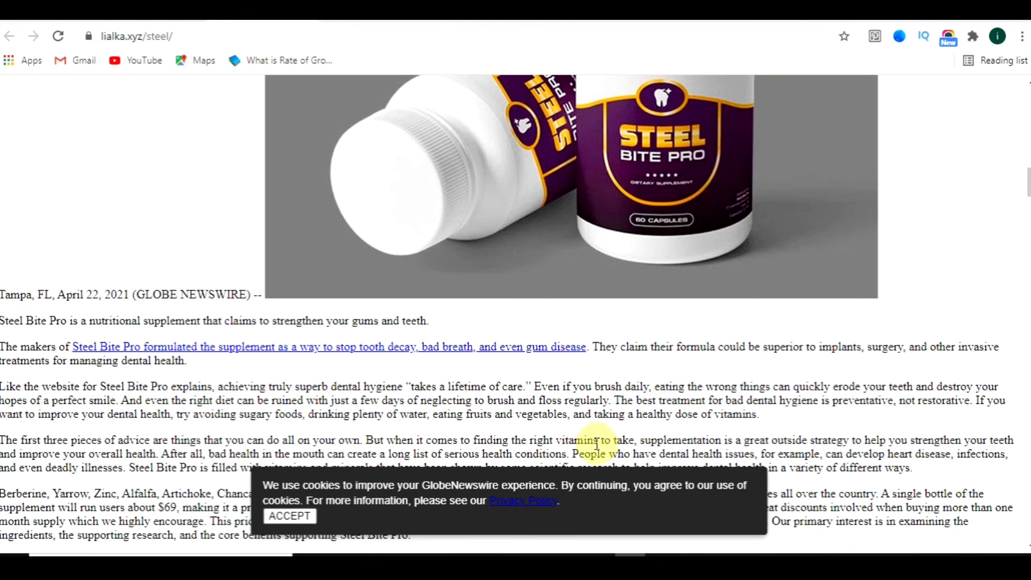
left_click(156, 14)
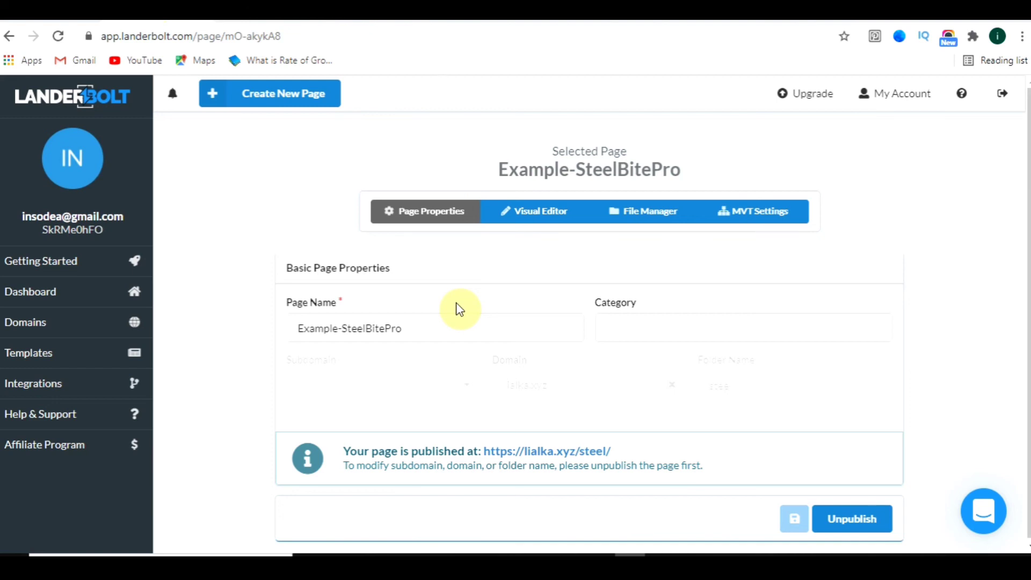
- Unpublish Example-SteelBitePro from lialka.xyz/steel
left_click(858, 517)
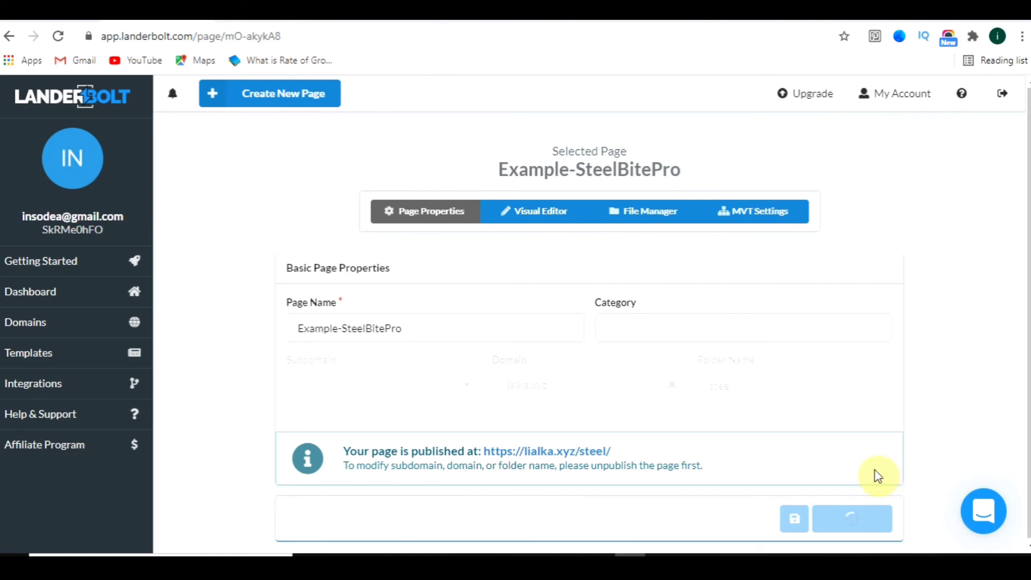